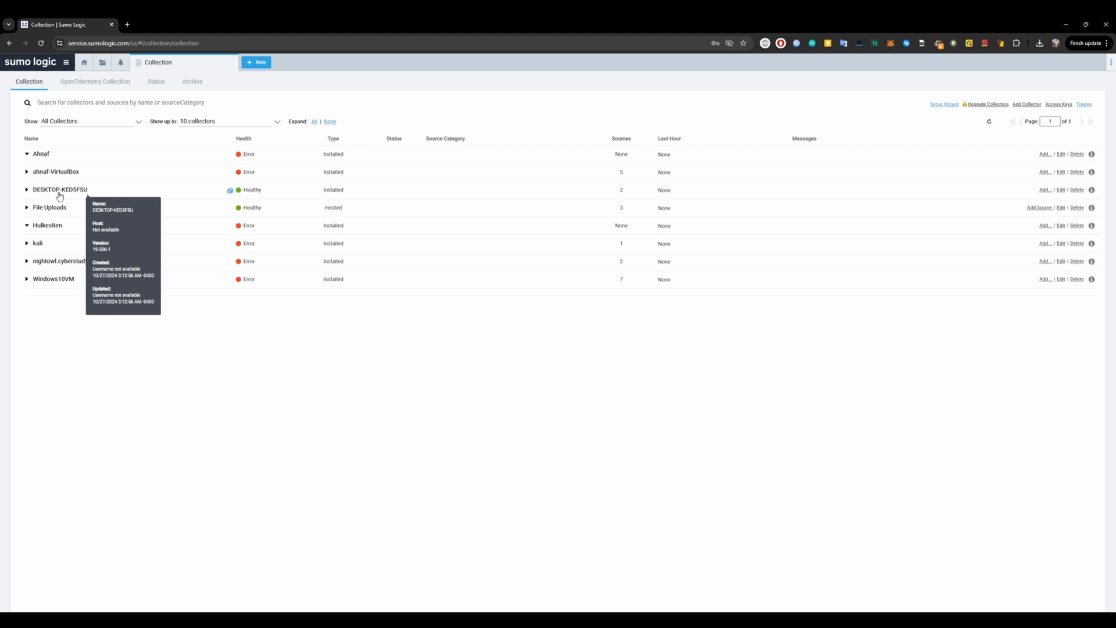
# Expand the DESKTOP-KED5FSU and kali collectors to show their sources.
pyautogui.click(27, 190)
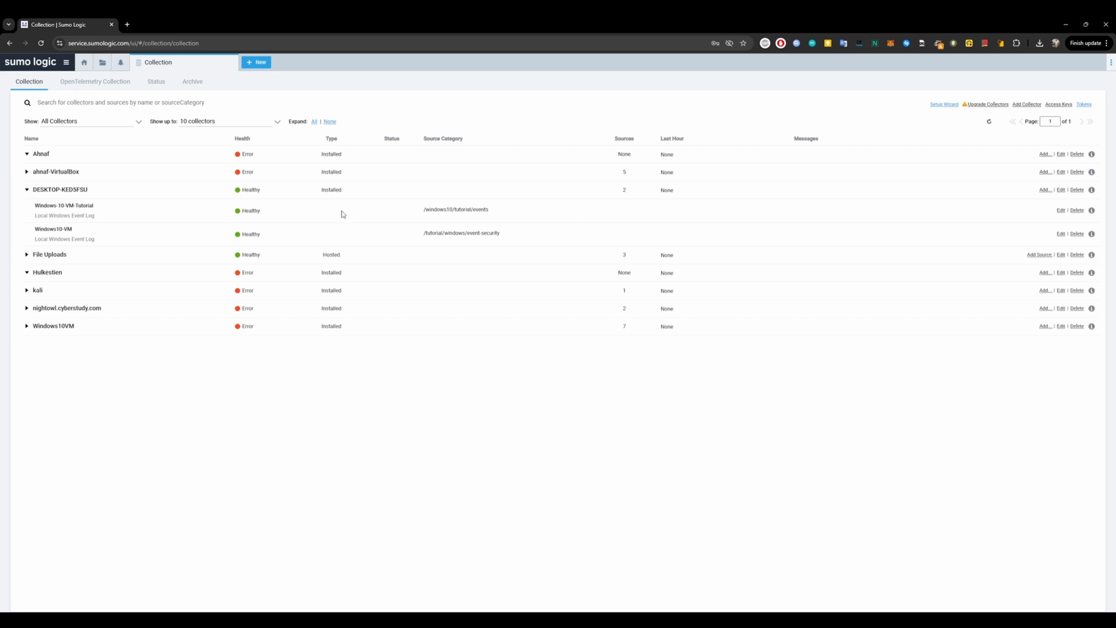
pyautogui.moveTo(59, 195)
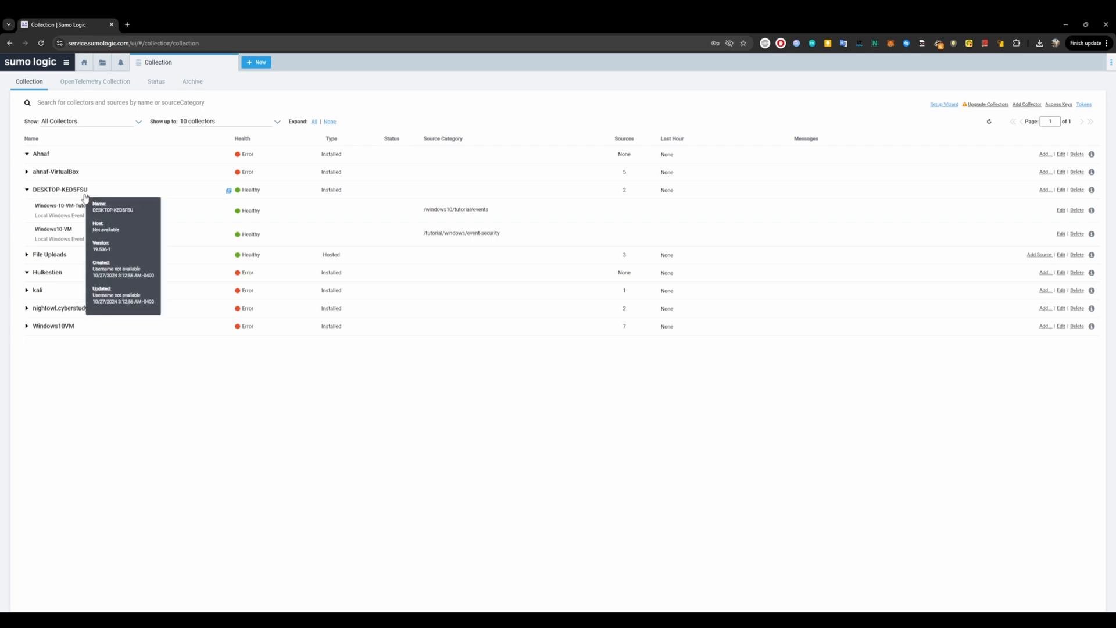
pyautogui.click(29, 291)
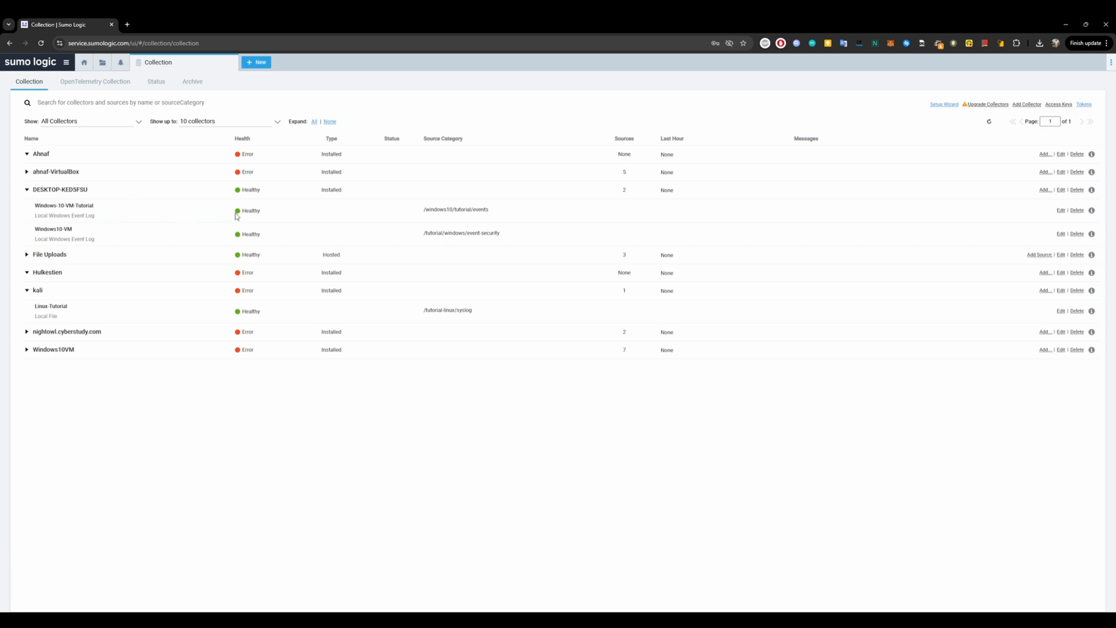
# Open a log search scoped to the Windows-10-VM-Tutorial source of the DESKTOP-KED5FSU collector.
pyautogui.click(231, 214)
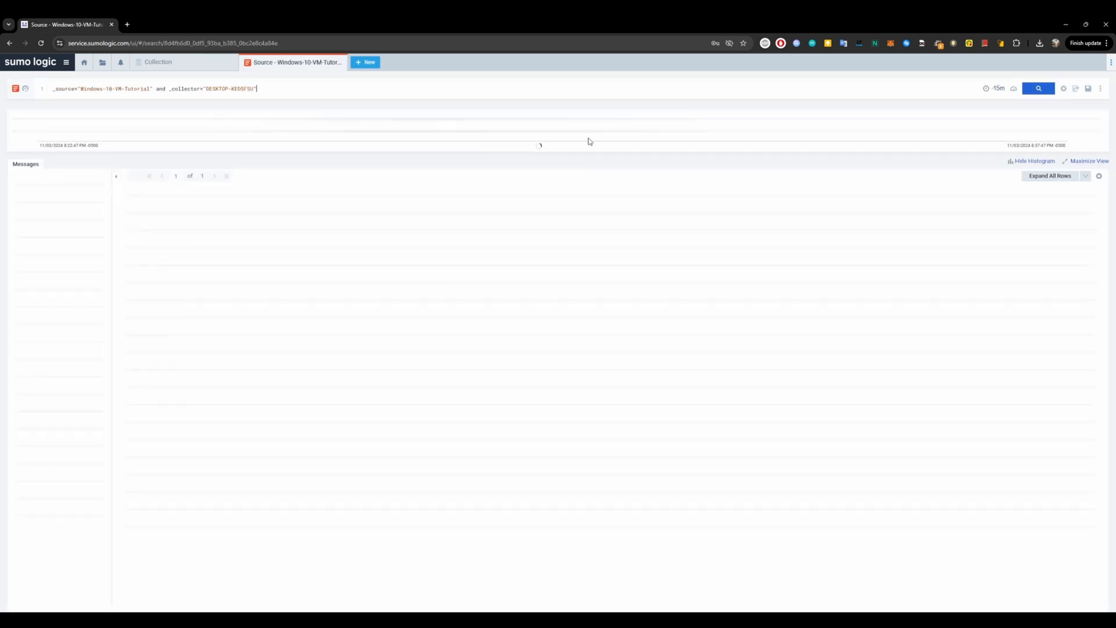
pyautogui.click(152, 62)
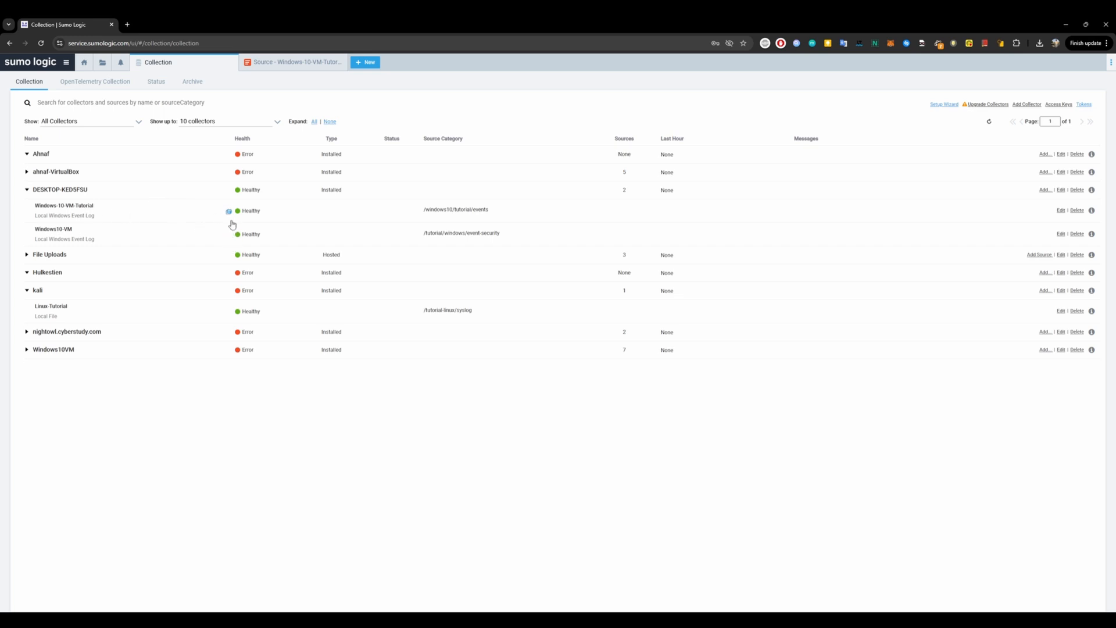
pyautogui.click(281, 69)
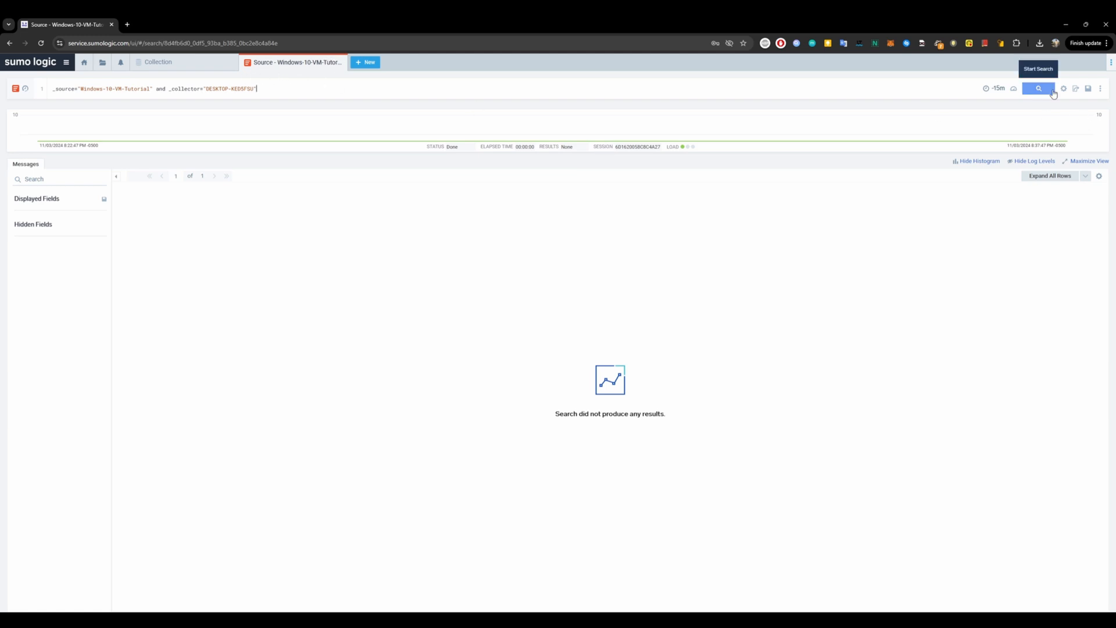
pyautogui.click(171, 61)
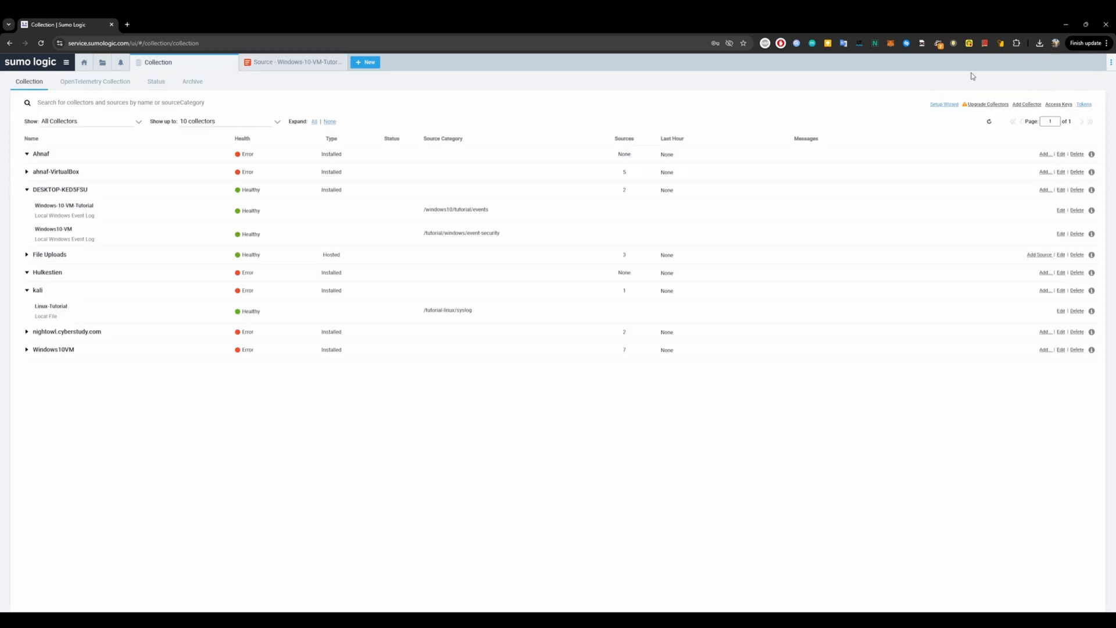
pyautogui.click(371, 64)
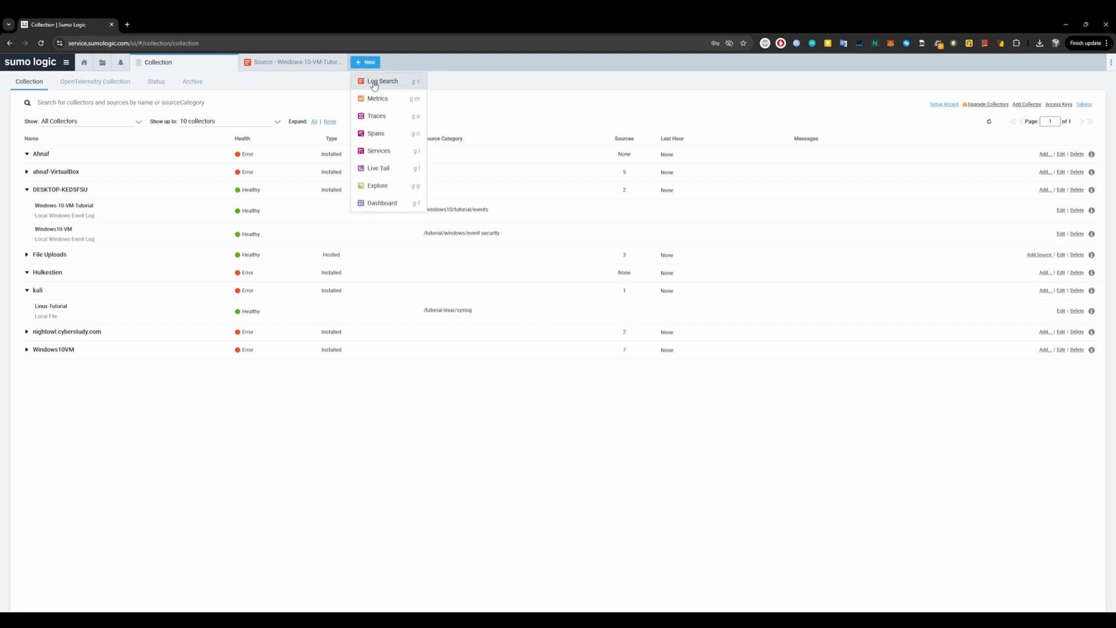
pyautogui.click(389, 84)
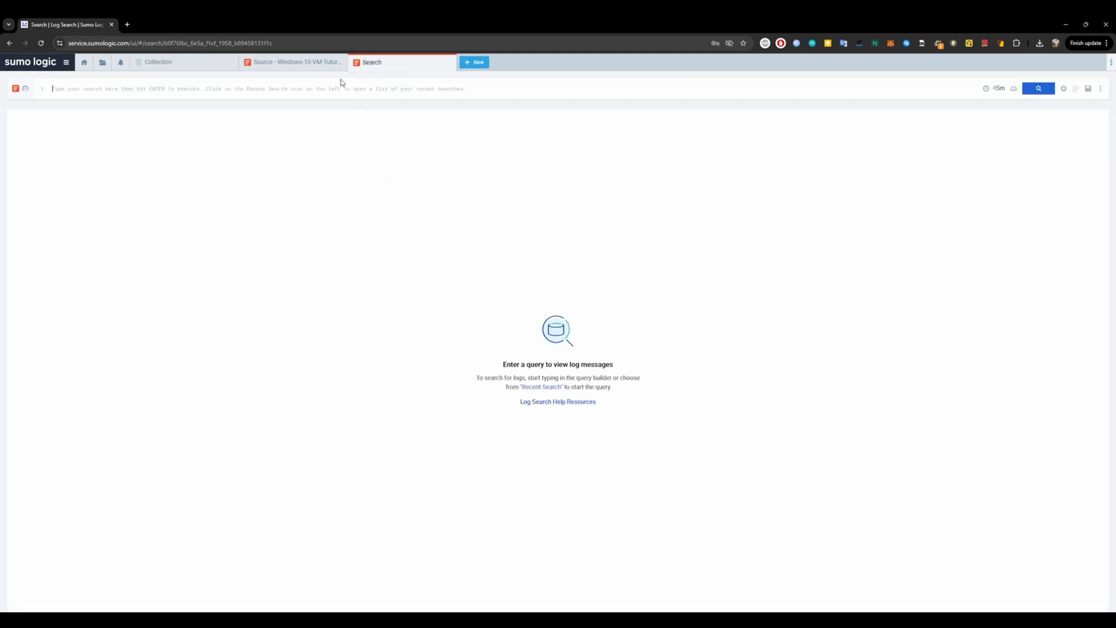
pyautogui.click(75, 92)
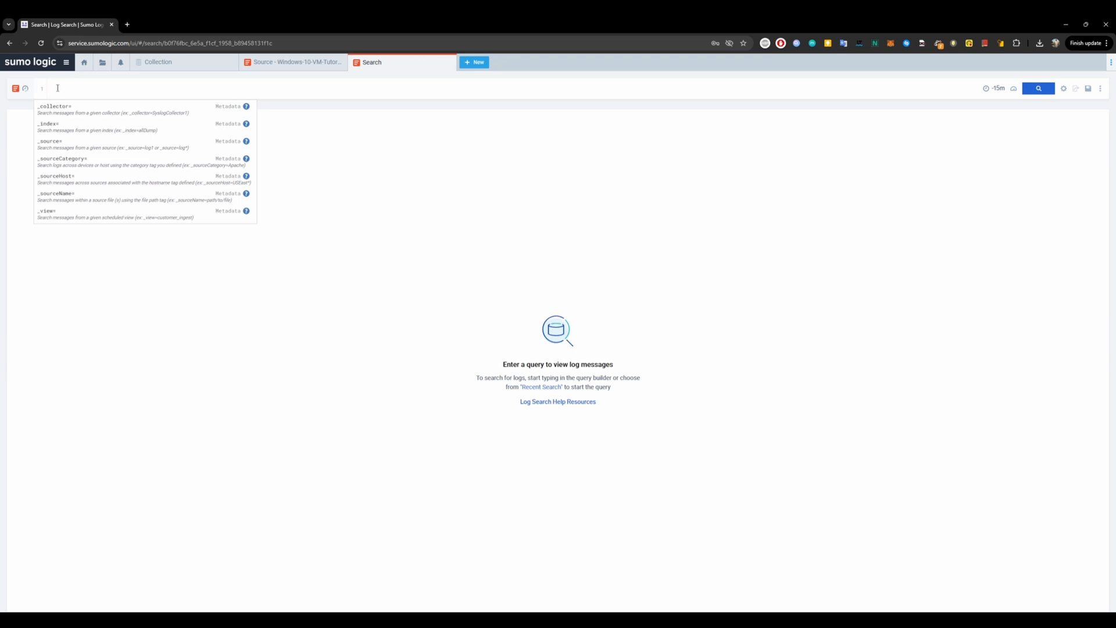
pyautogui.click(298, 68)
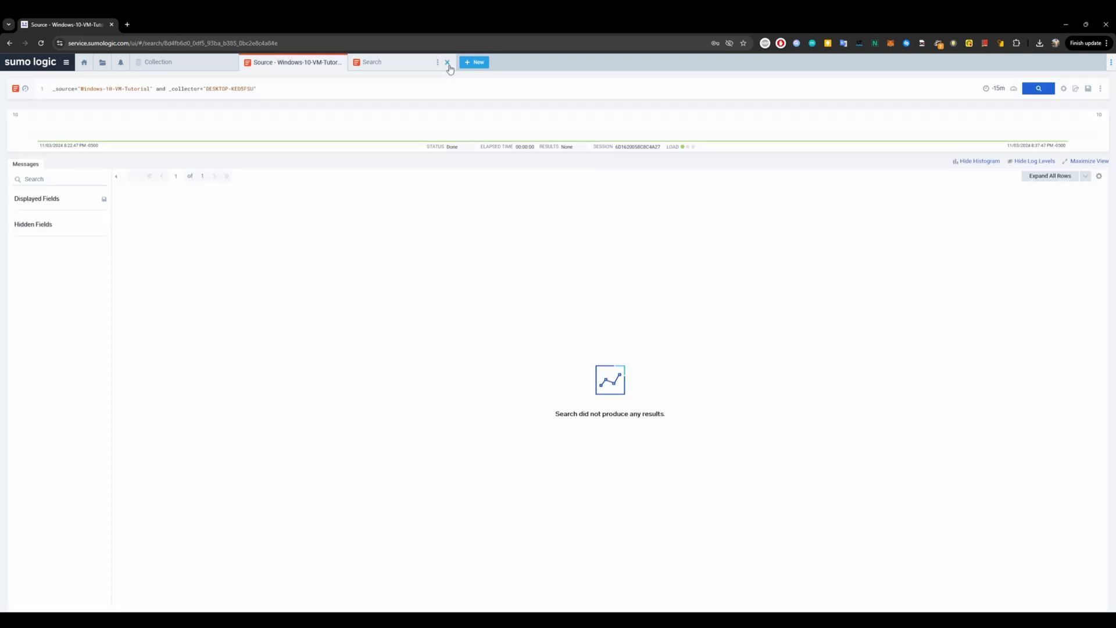
pyautogui.click(449, 63)
# Comment out the existing _source and _collector filter line in the Windows-10-VM-Tutorial search query.
pyautogui.click(133, 63)
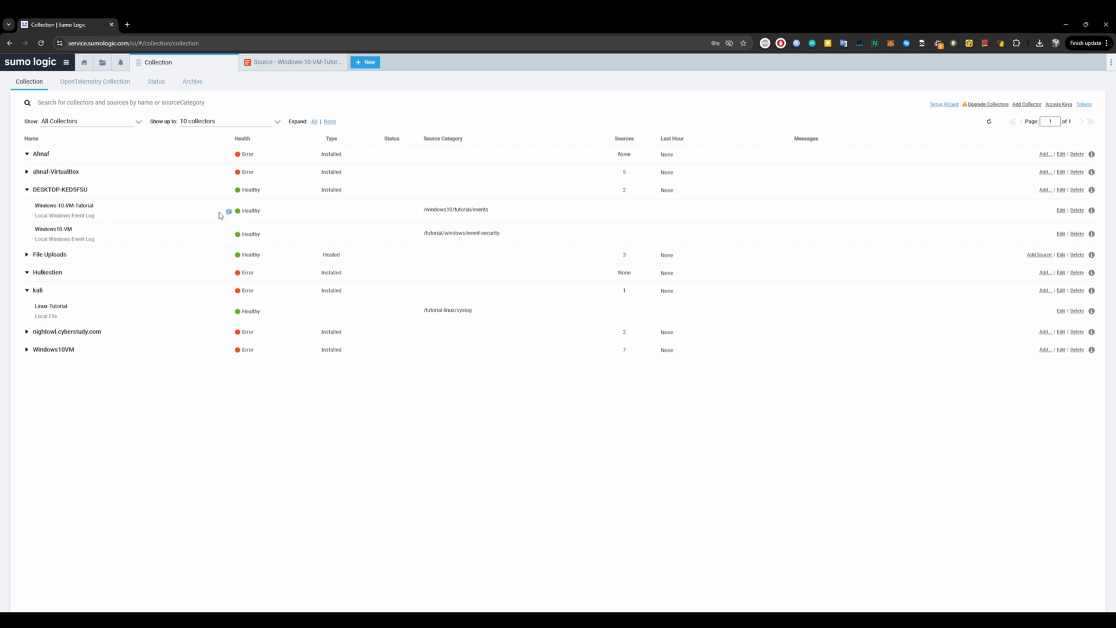
pyautogui.click(258, 71)
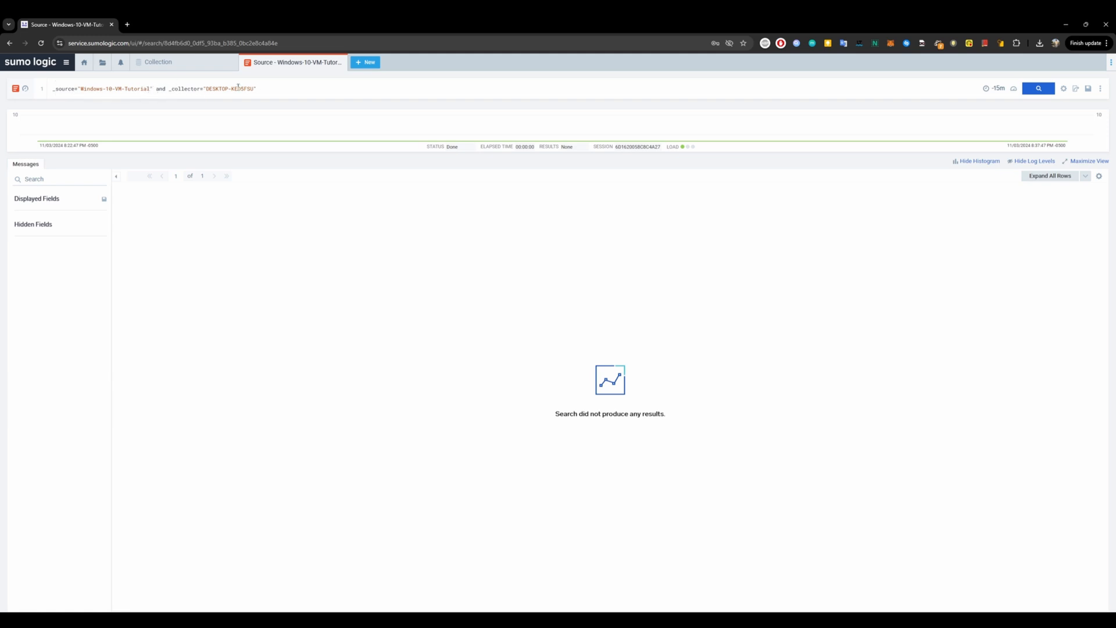
pyautogui.moveTo(254, 89); pyautogui.dragTo(198, 89)
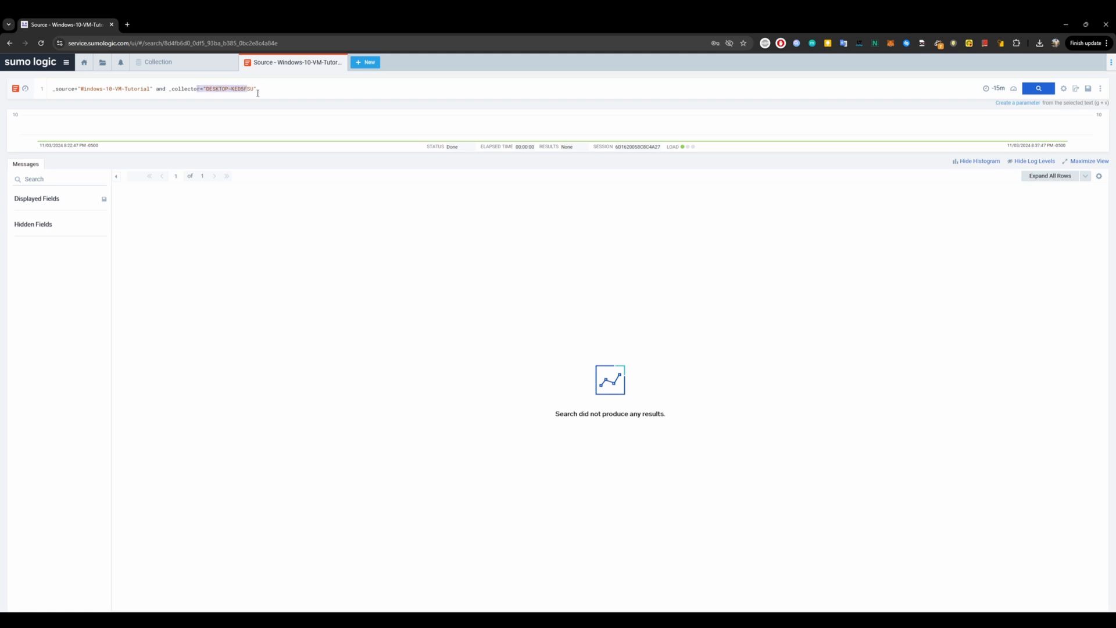
pyautogui.click(311, 89)
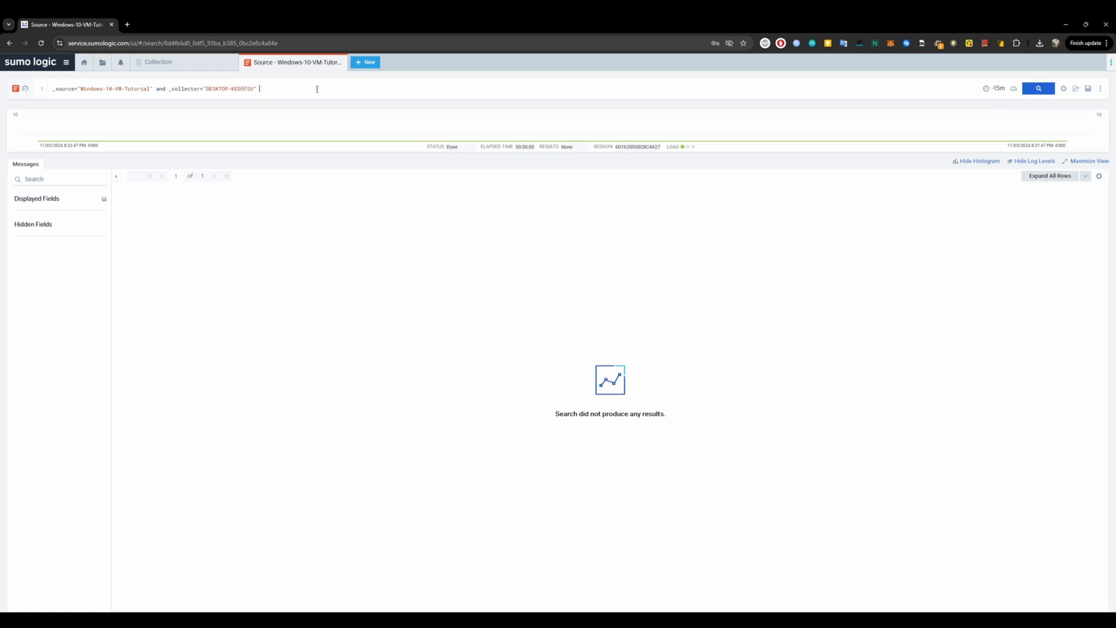
pyautogui.click(53, 88)
pyautogui.write('//')
# Add a new query line filtering on _sourceCategory=/windows10/tutorial/events.
pyautogui.click(391, 90)
pyautogui.press('Return')
pyautogui.write('s')
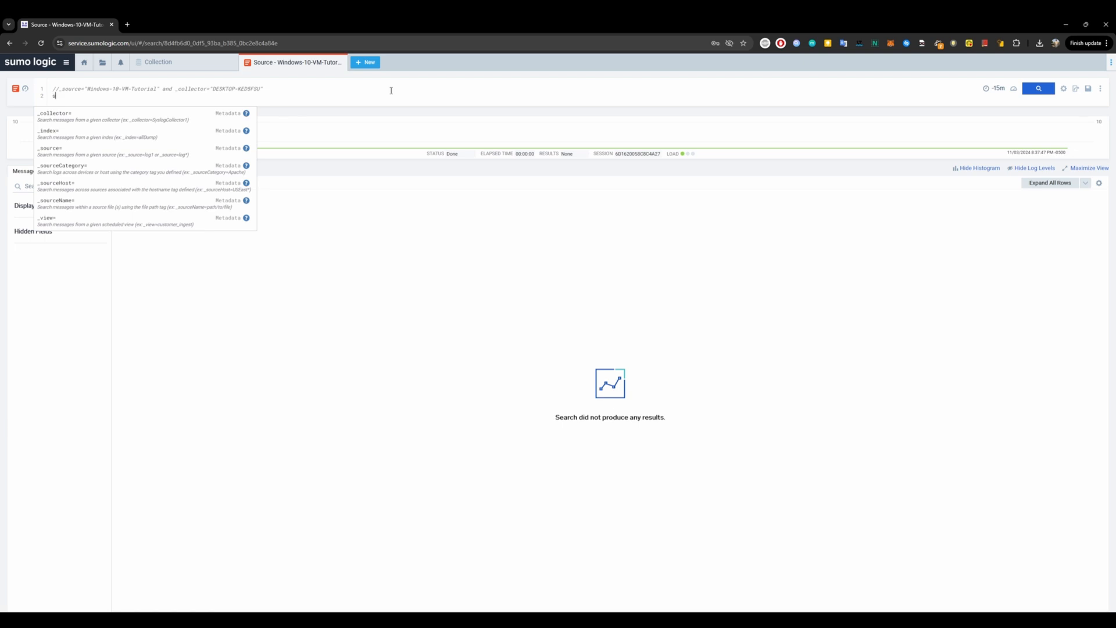
pyautogui.write('our')
pyautogui.press('Down')
pyautogui.press('Down')
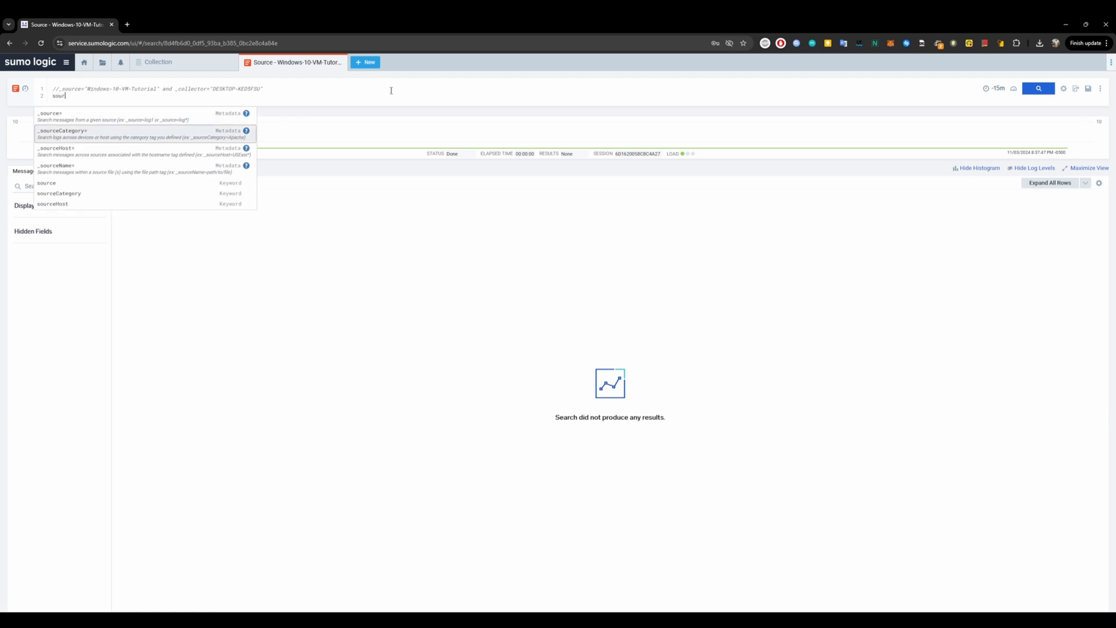
pyautogui.press('Return')
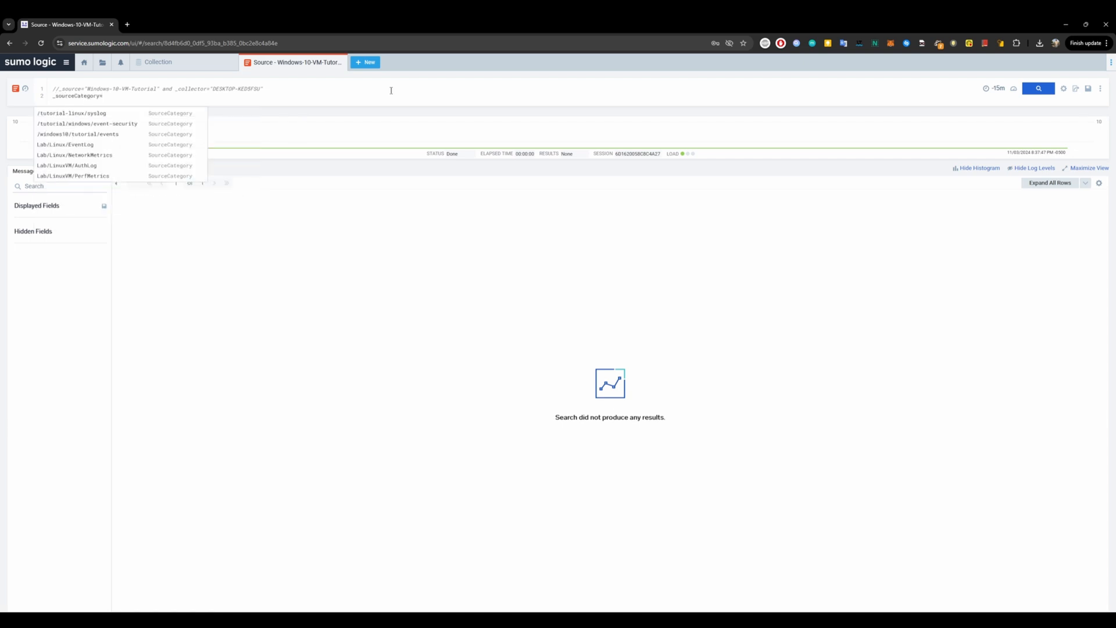
pyautogui.press('Down')
pyautogui.press('Down')
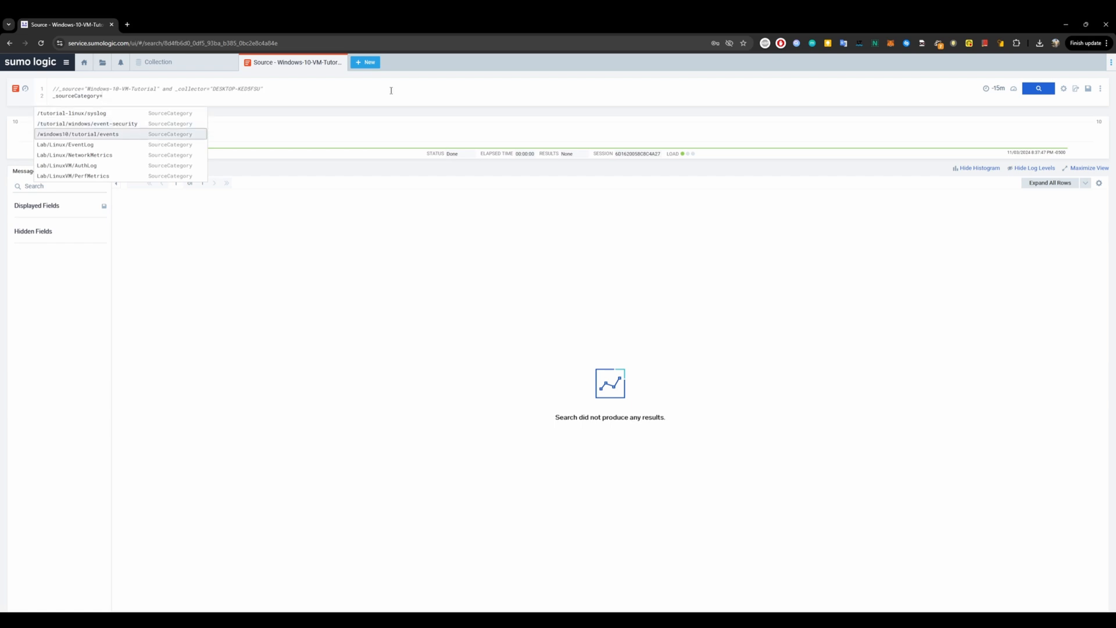
pyautogui.press('Return')
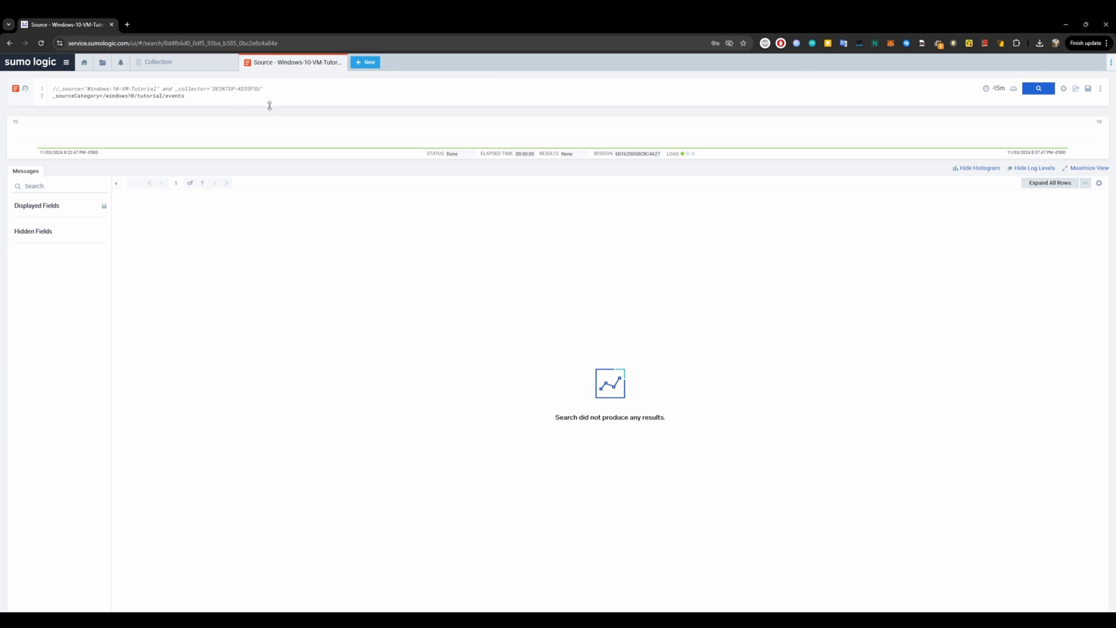
# Set the search time range to Last 3 Days and run the query.
pyautogui.click(152, 64)
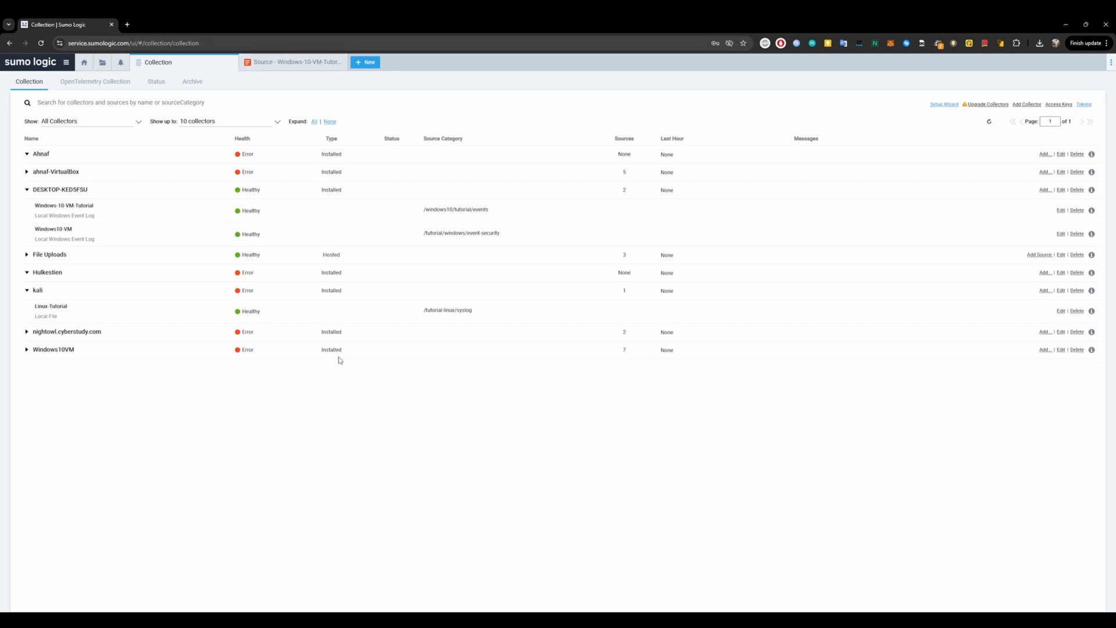
pyautogui.click(293, 65)
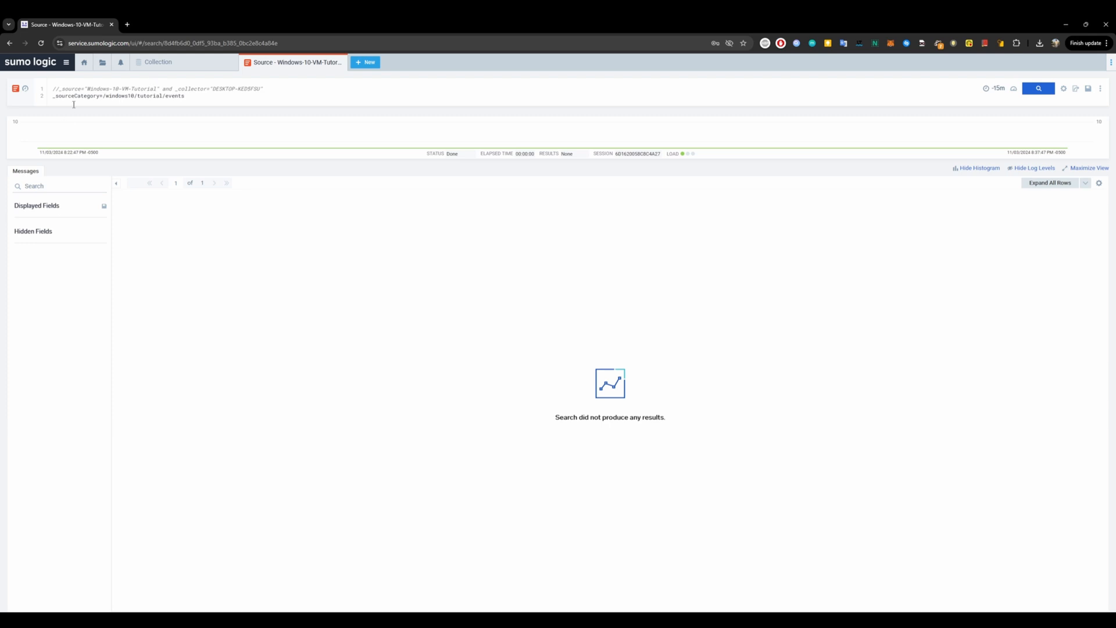
pyautogui.moveTo(193, 96); pyautogui.dragTo(71, 97)
pyautogui.click(995, 88)
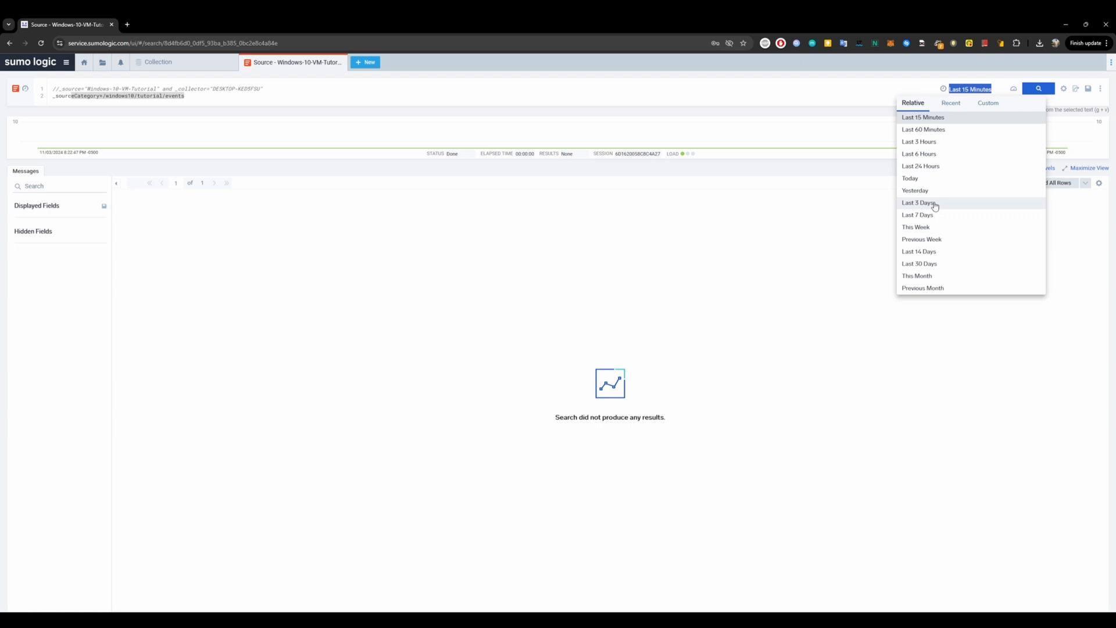
pyautogui.click(935, 206)
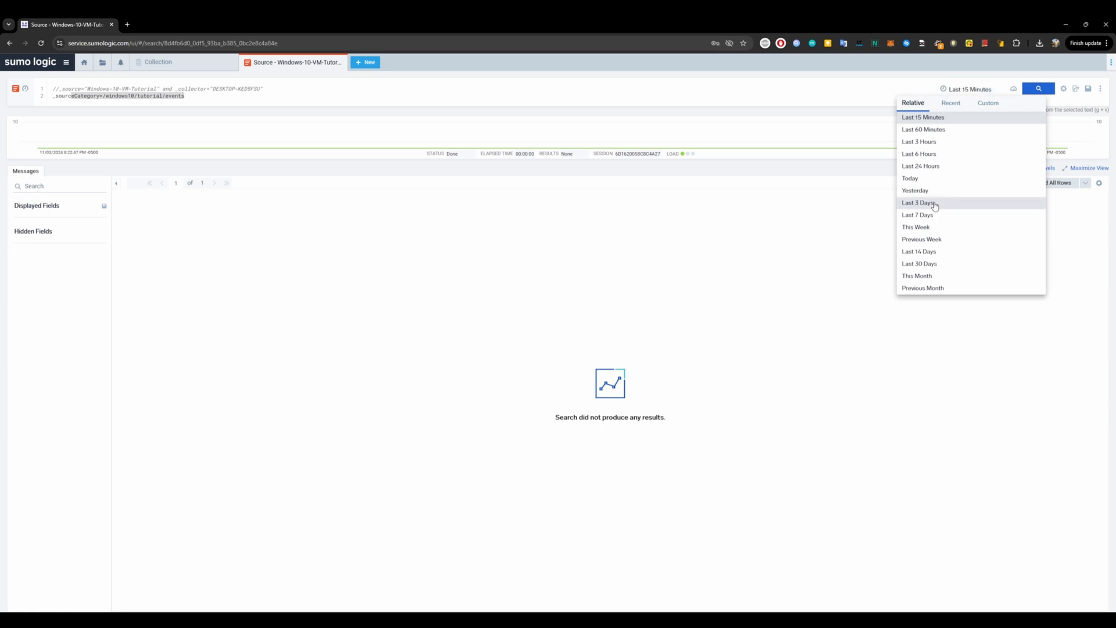
pyautogui.click(695, 87)
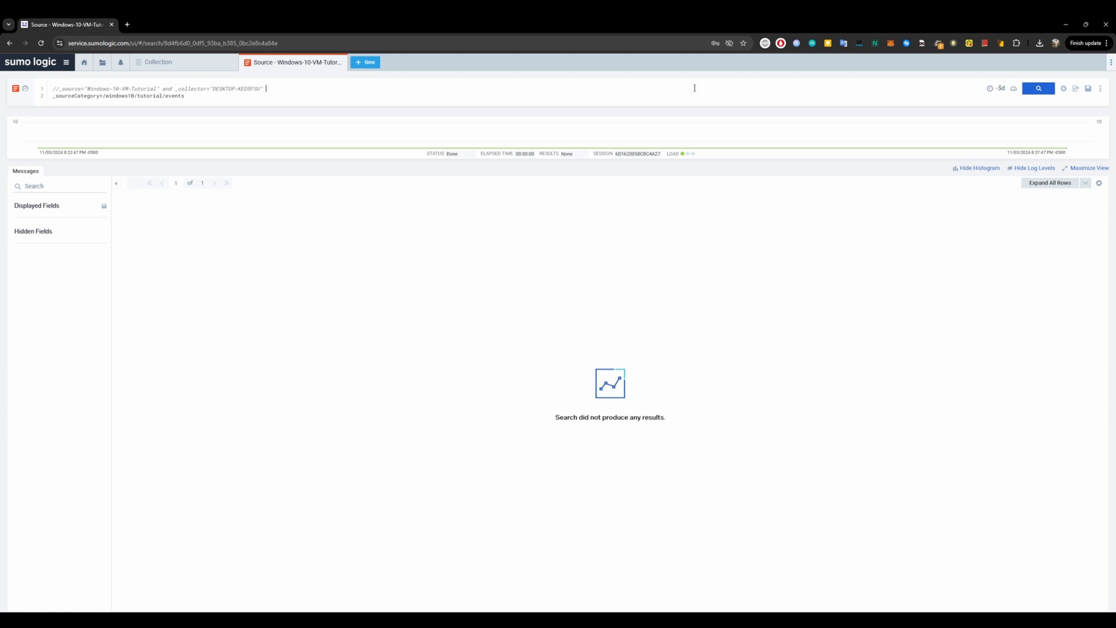
pyautogui.click(1039, 89)
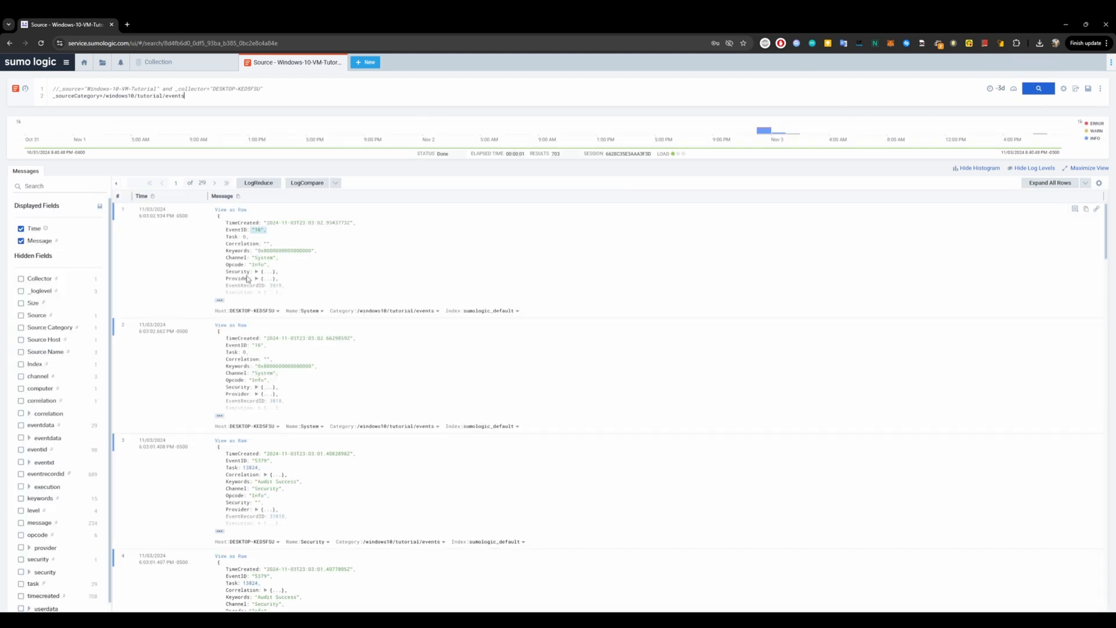
# Expand the first two log messages and the first message's EventData to inspect their fields.
pyautogui.click(220, 300)
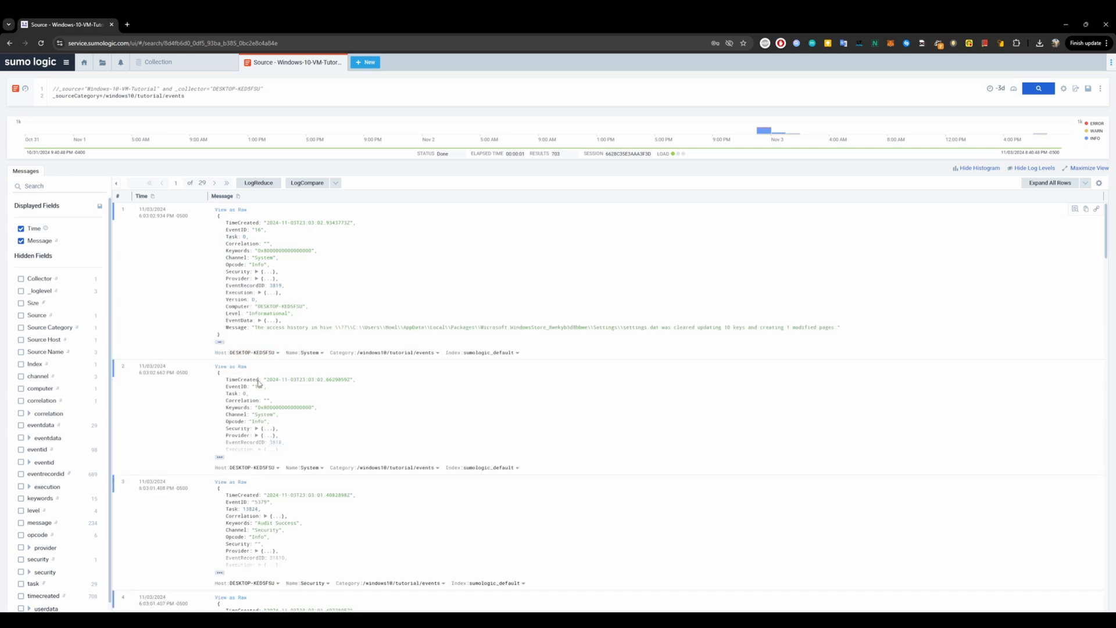
pyautogui.scroll(-1, 220, 410)
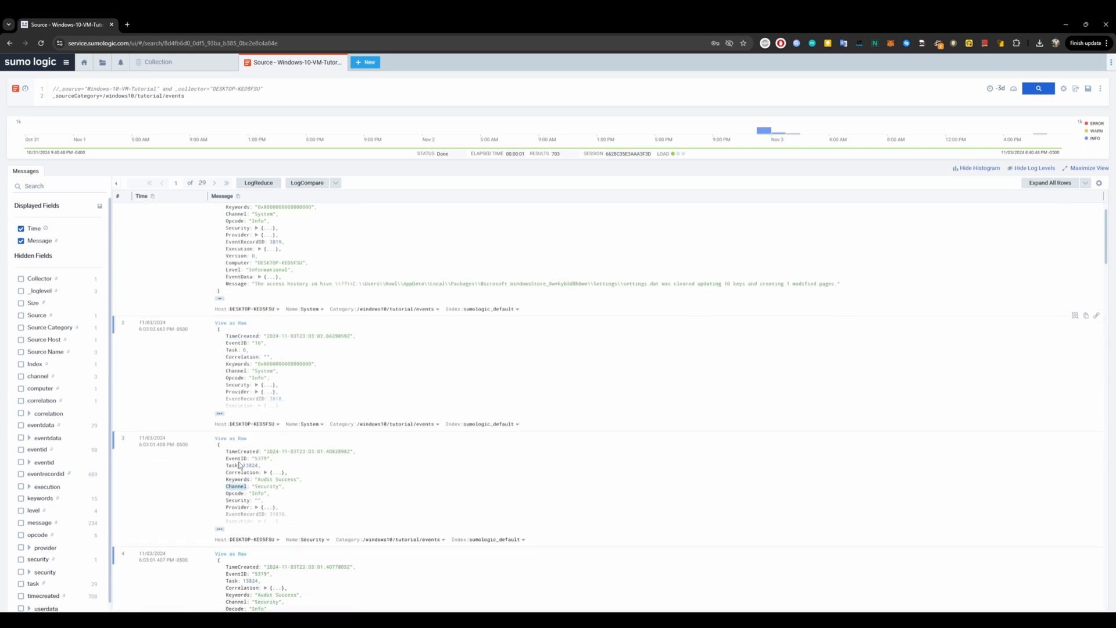
pyautogui.click(220, 413)
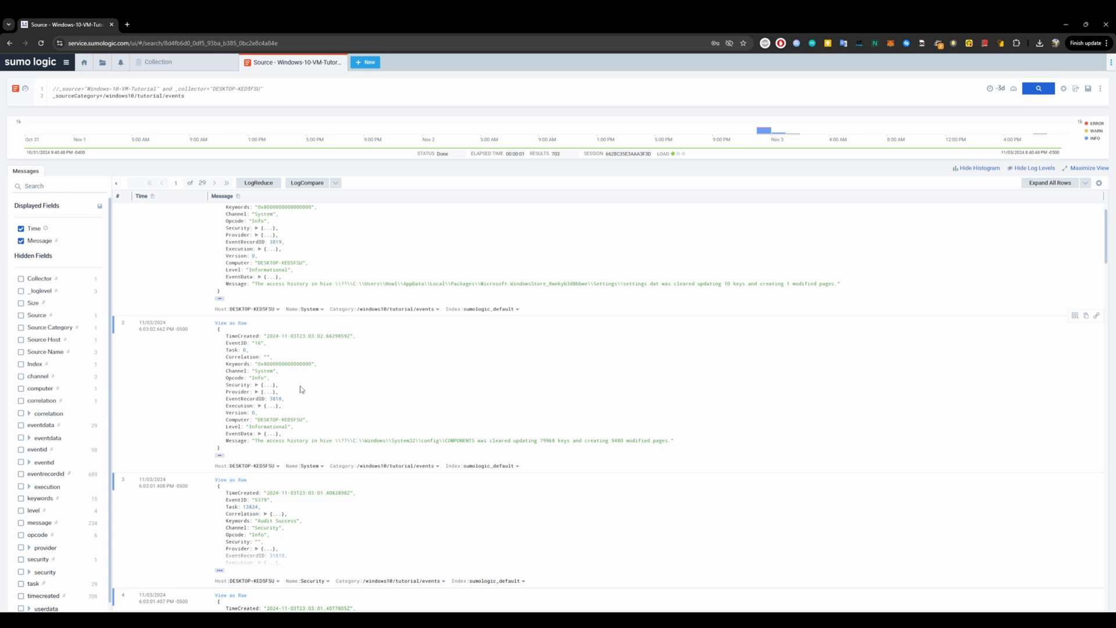
pyautogui.scroll(1, 287, 341)
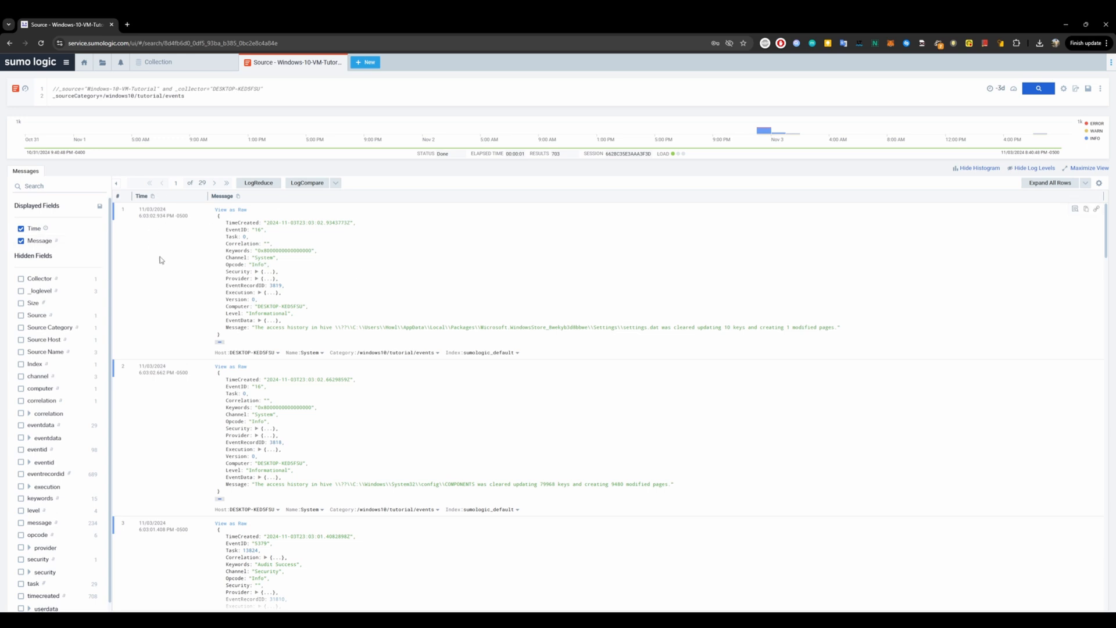
pyautogui.click(259, 321)
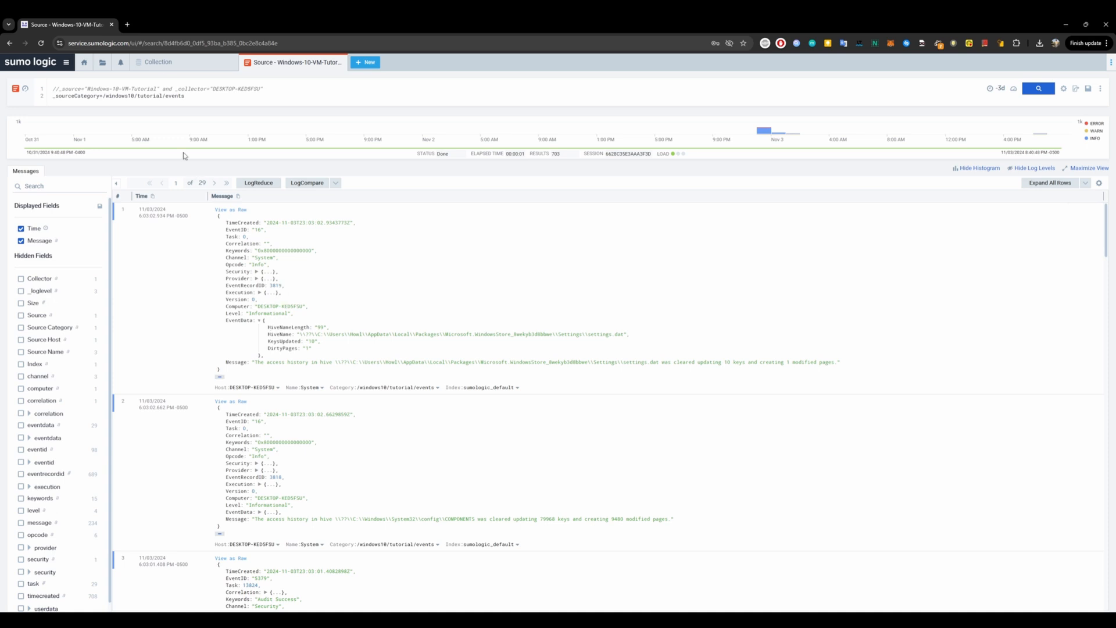
# Open a log search for the Linux-Tutorial source of the kali collector and set its time range to This Week.
pyautogui.click(152, 62)
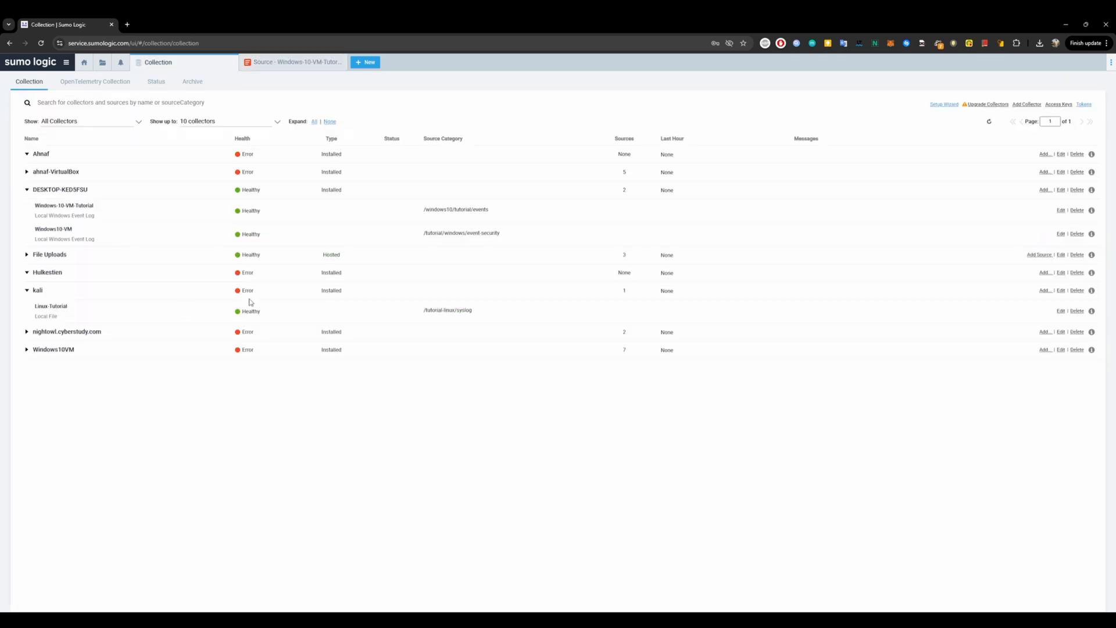
pyautogui.click(231, 312)
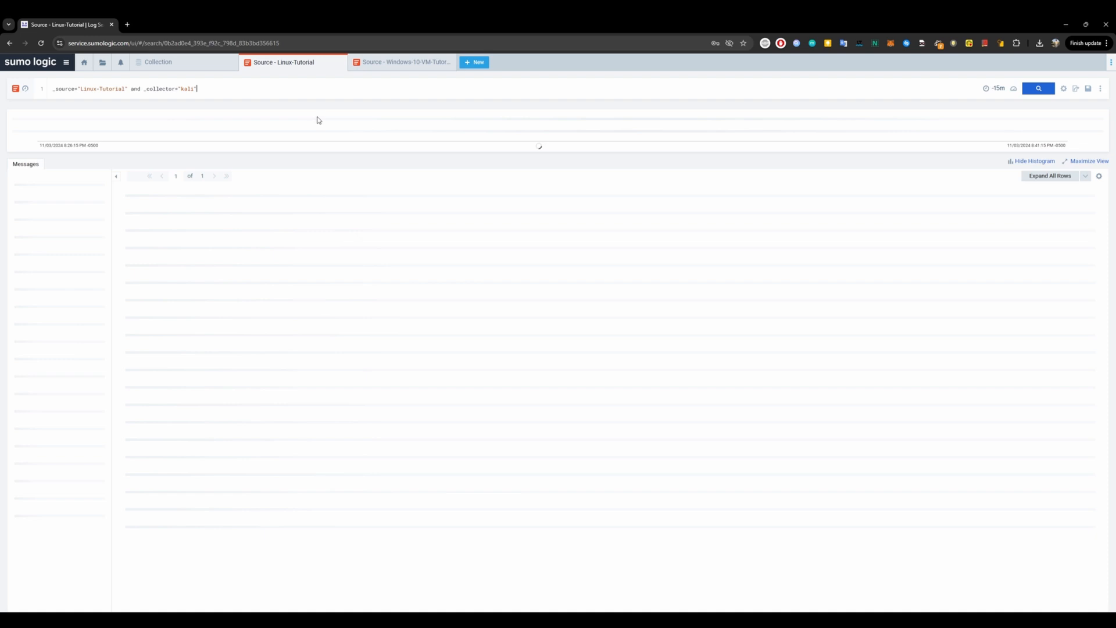
pyautogui.click(997, 89)
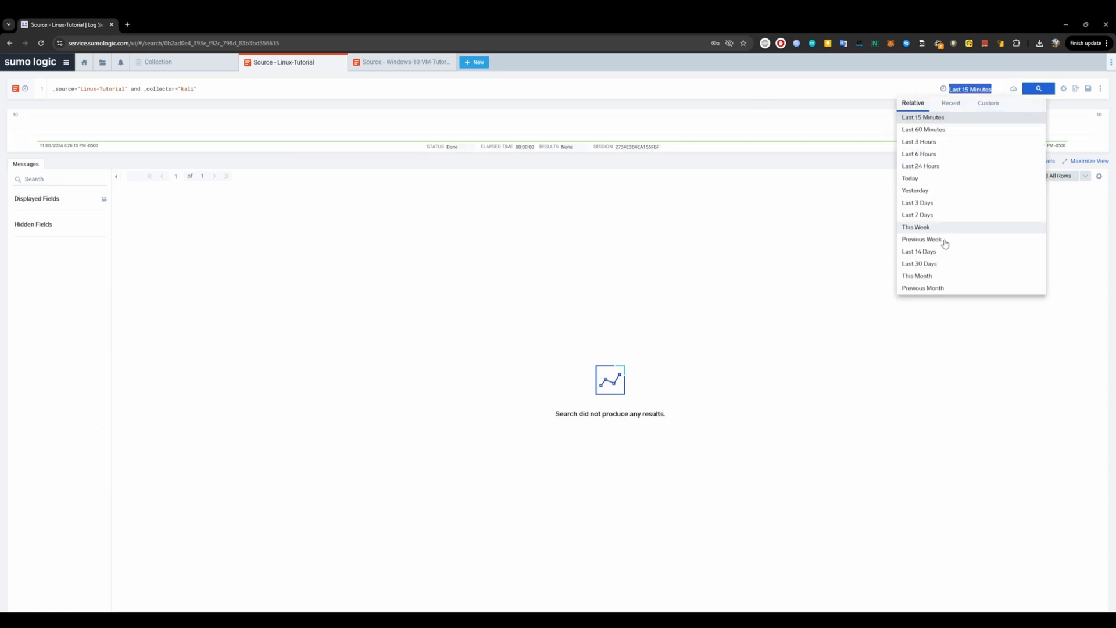
pyautogui.click(925, 228)
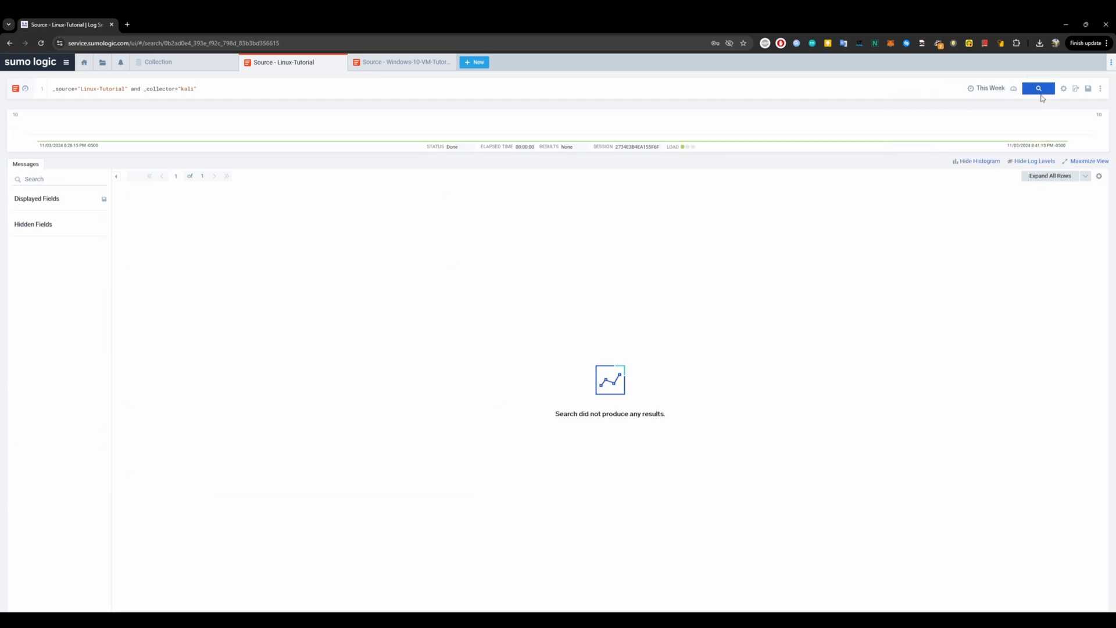
# Set the Linux-Tutorial search time range to Last 14 Days and run the query.
pyautogui.click(1039, 90)
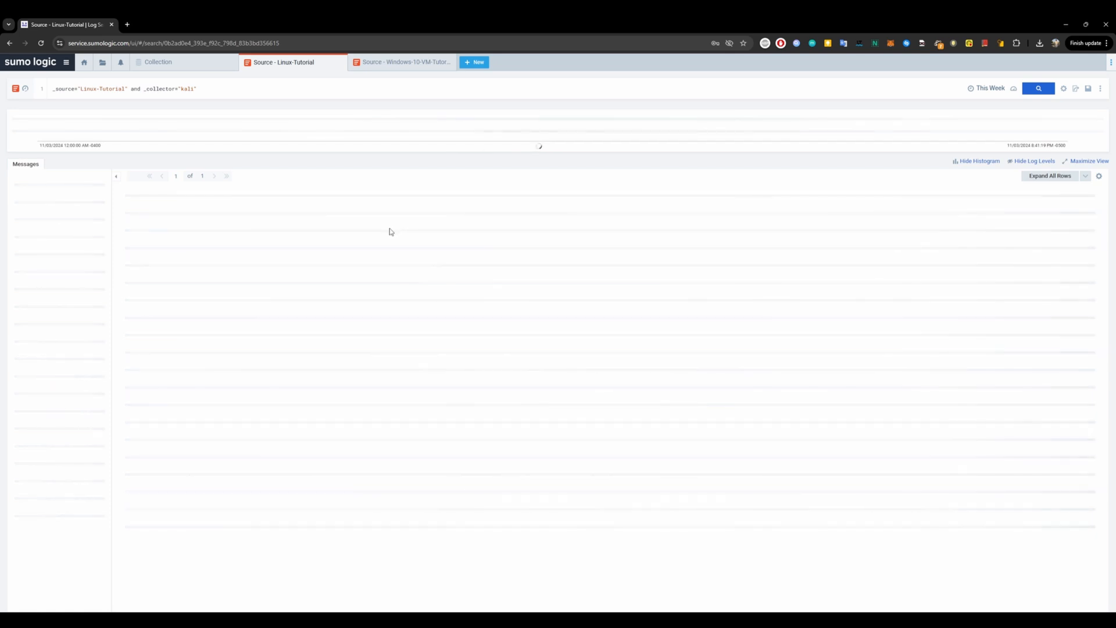
pyautogui.click(997, 87)
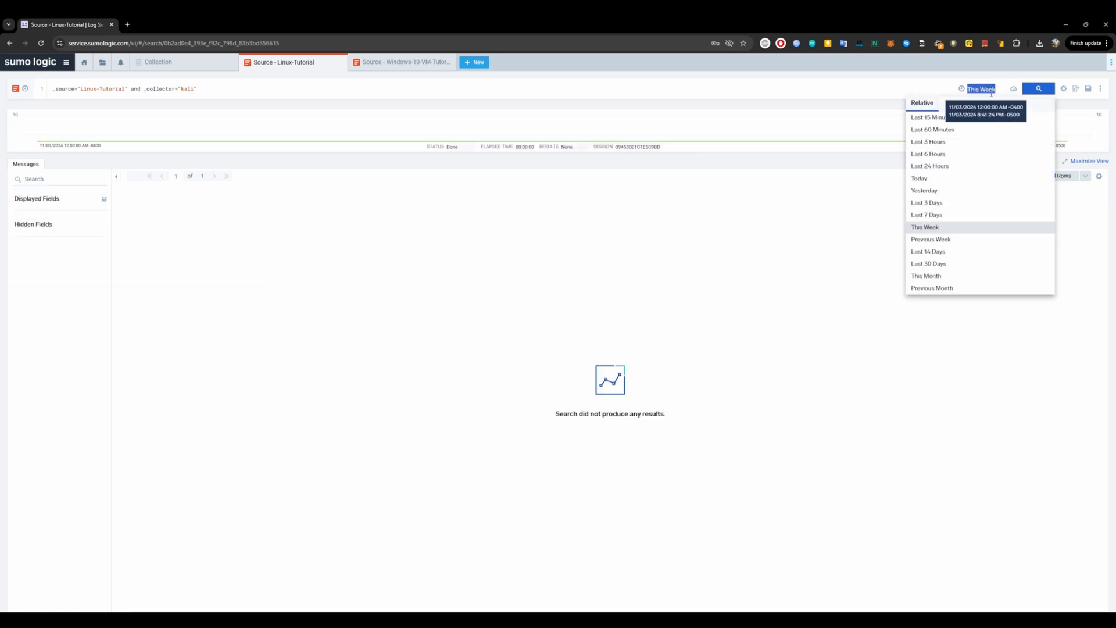
pyautogui.click(937, 251)
pyautogui.click(1051, 90)
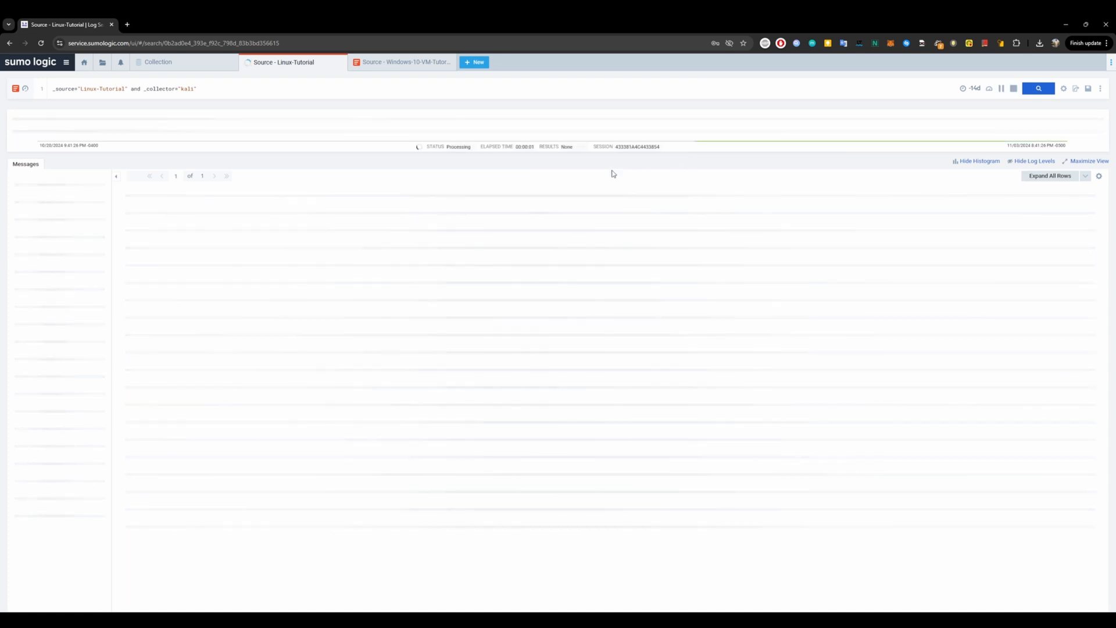
# Switch to the Windows tutorial search and toggle the first message between raw and JSON views.
pyautogui.click(401, 62)
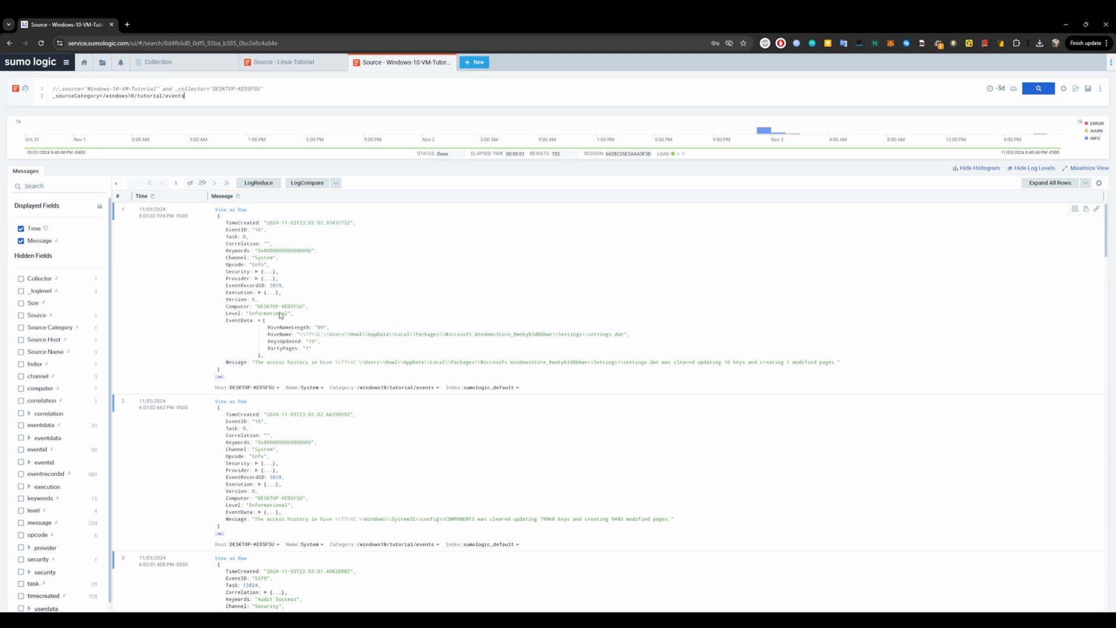
pyautogui.click(240, 210)
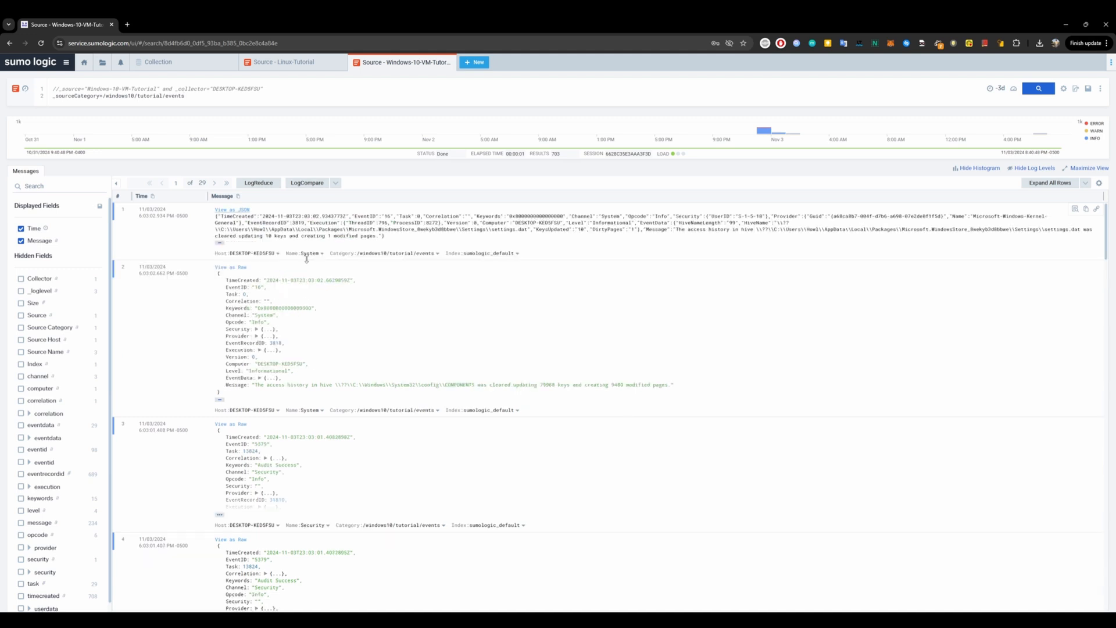
pyautogui.click(237, 210)
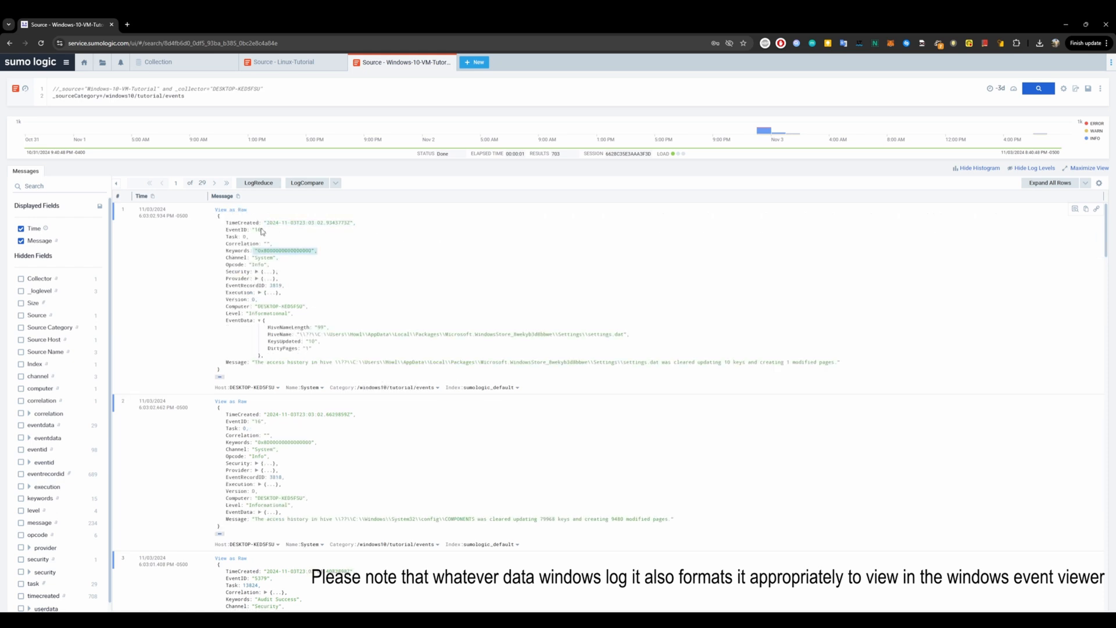
pyautogui.click(234, 211)
pyautogui.click(234, 211)
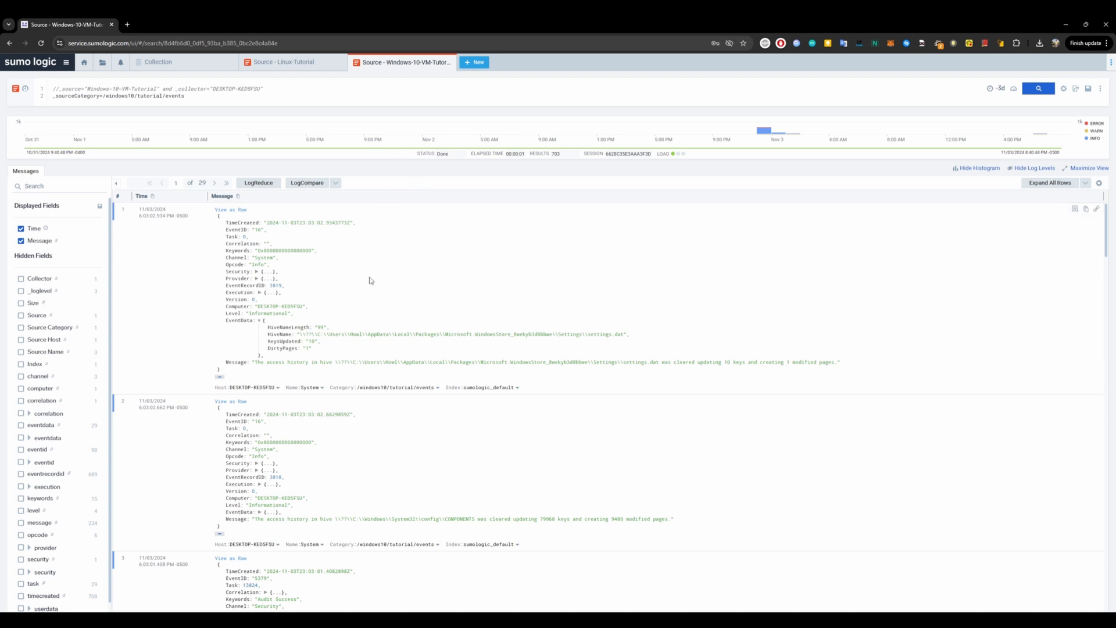
# Examine the Event Format options of a new Windows Event Log source for the DESKTOP-KEDSFSU collector without saving it.
pyautogui.click(194, 61)
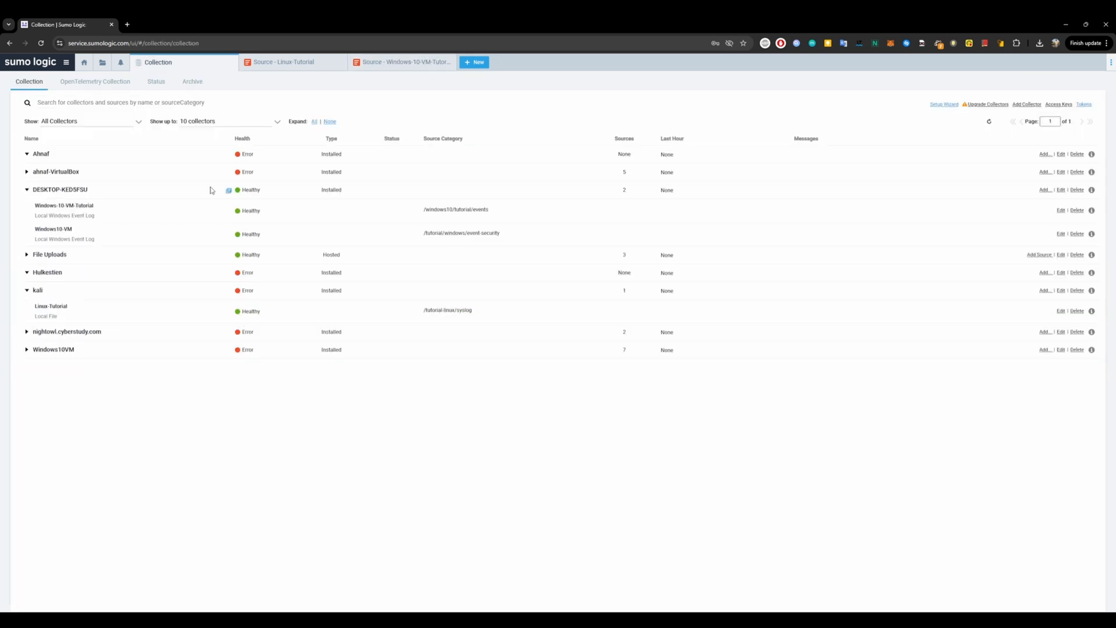
pyautogui.click(1044, 191)
pyautogui.click(1033, 202)
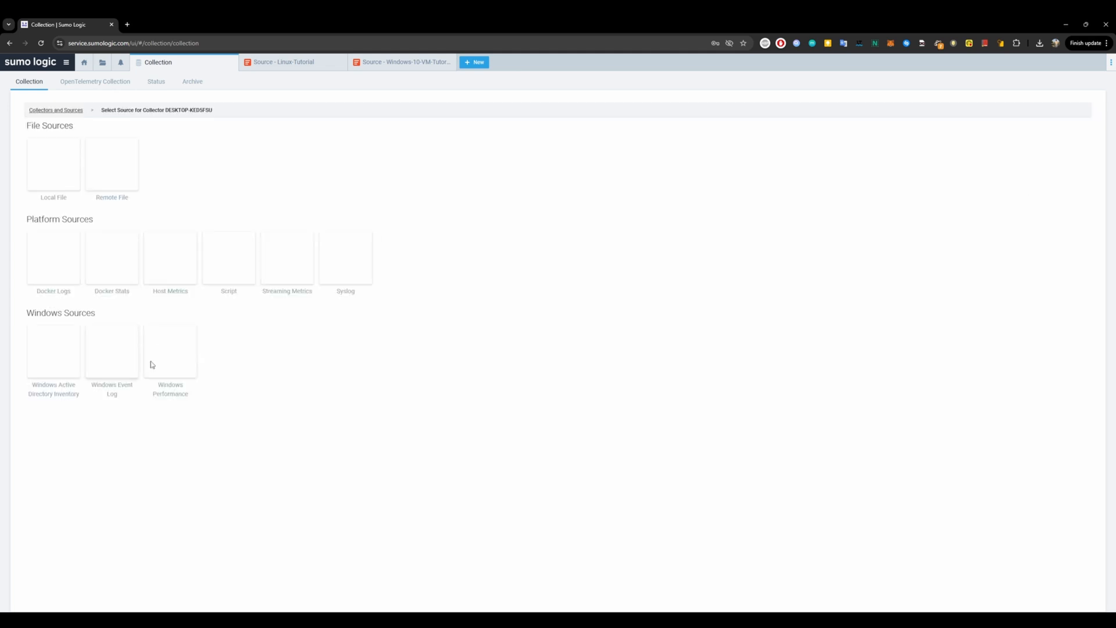
pyautogui.click(105, 364)
pyautogui.scroll(-1, 145, 372)
pyautogui.click(124, 297)
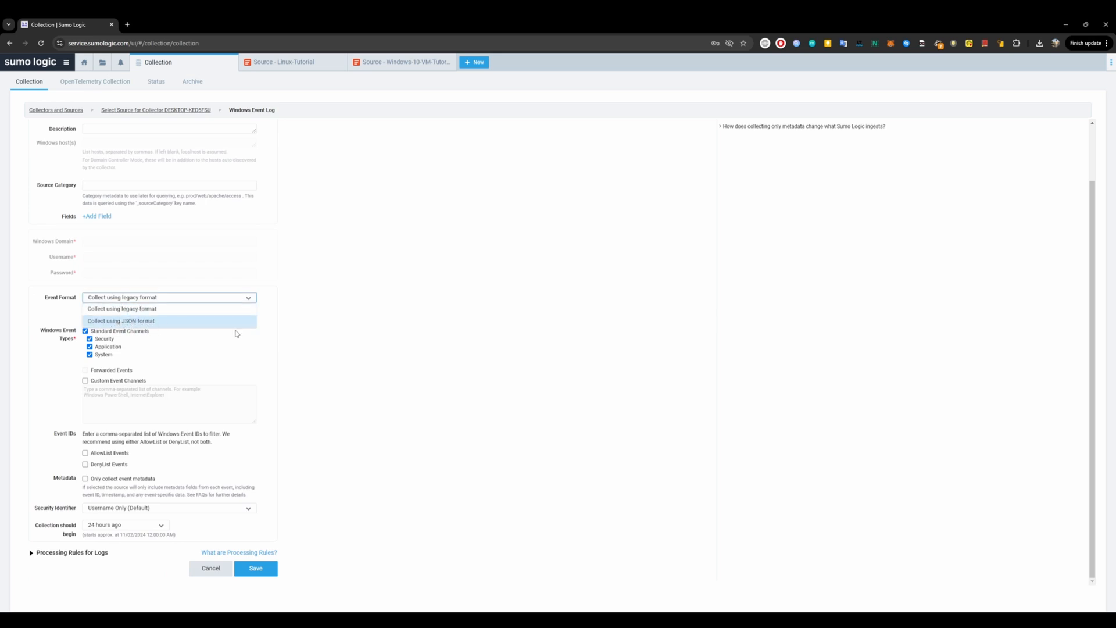
pyautogui.click(295, 336)
pyautogui.click(174, 299)
pyautogui.click(212, 569)
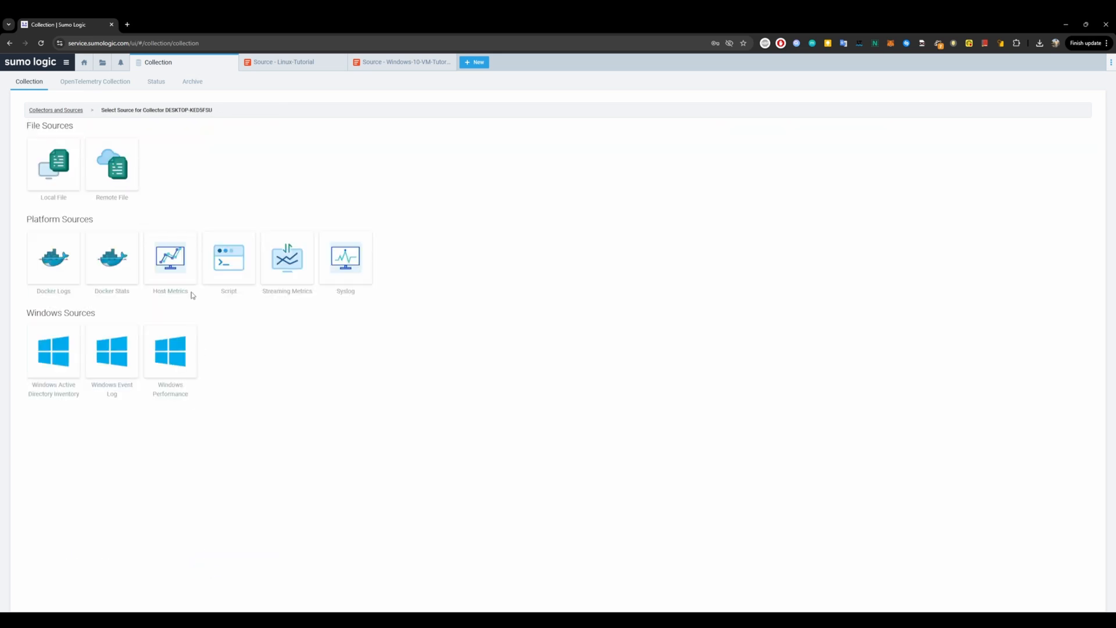
pyautogui.click(57, 110)
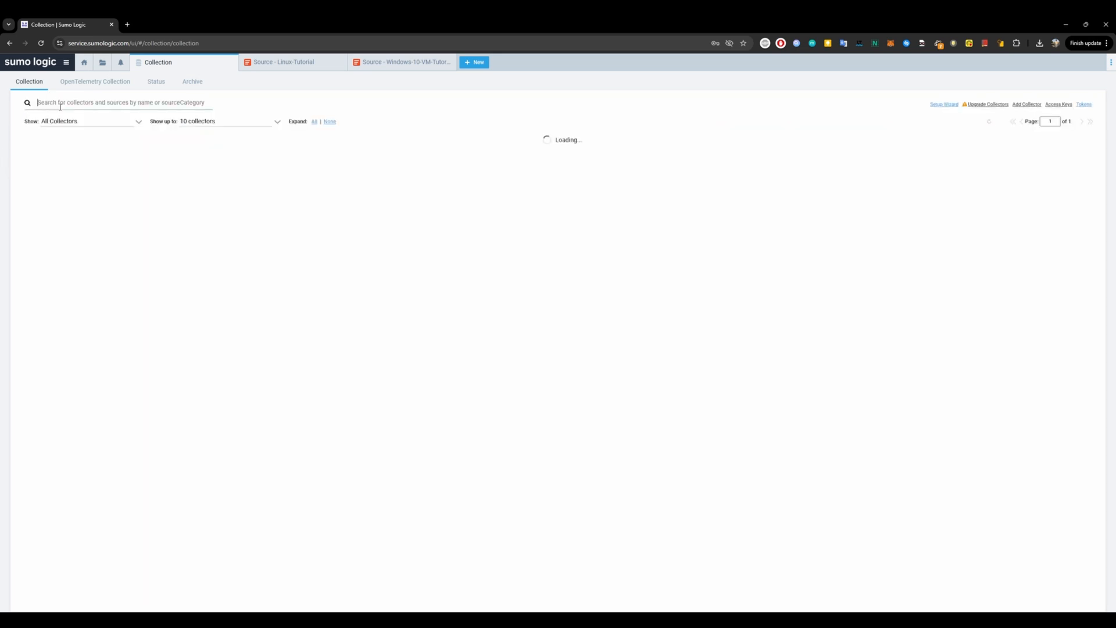
# Switch to the Linux-Tutorial results and select the first message's text and category to examine them.
pyautogui.click(368, 67)
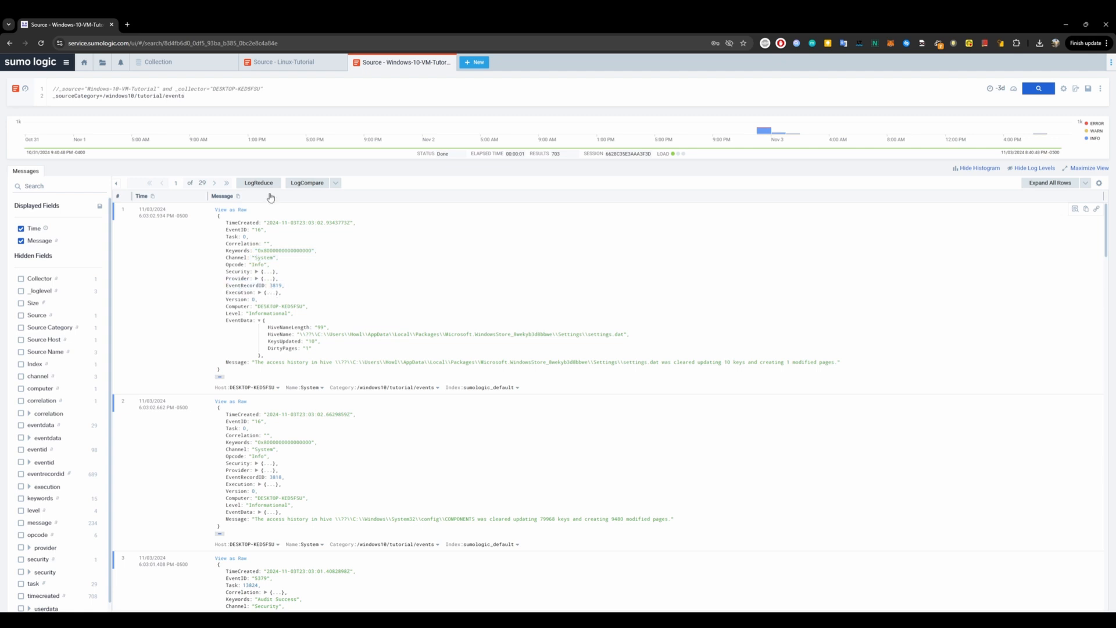
pyautogui.click(293, 69)
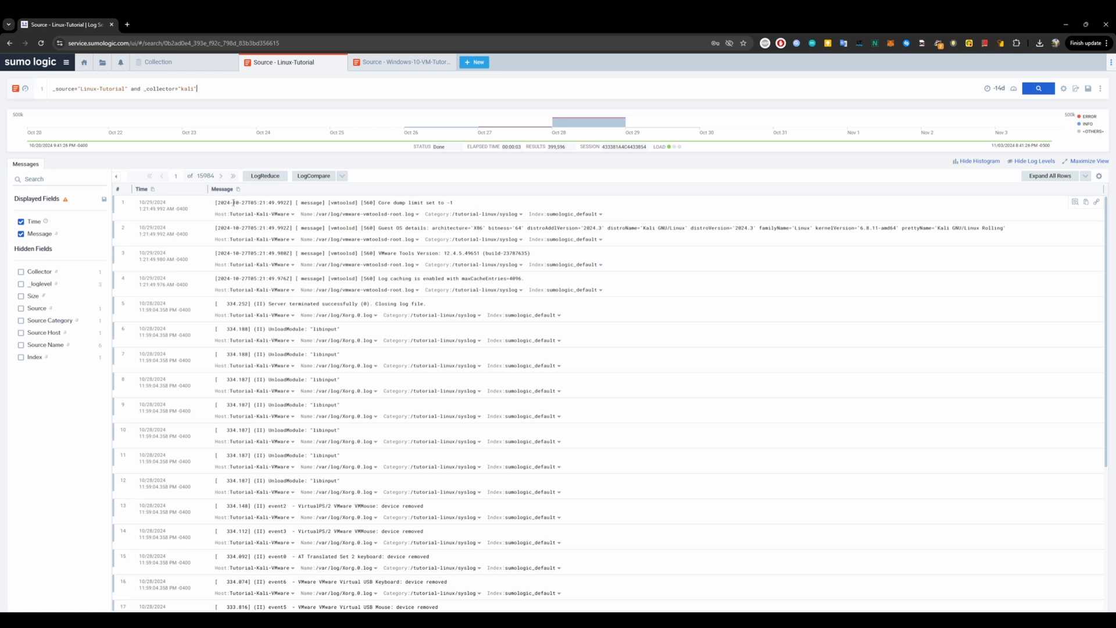
pyautogui.moveTo(470, 205); pyautogui.dragTo(214, 202)
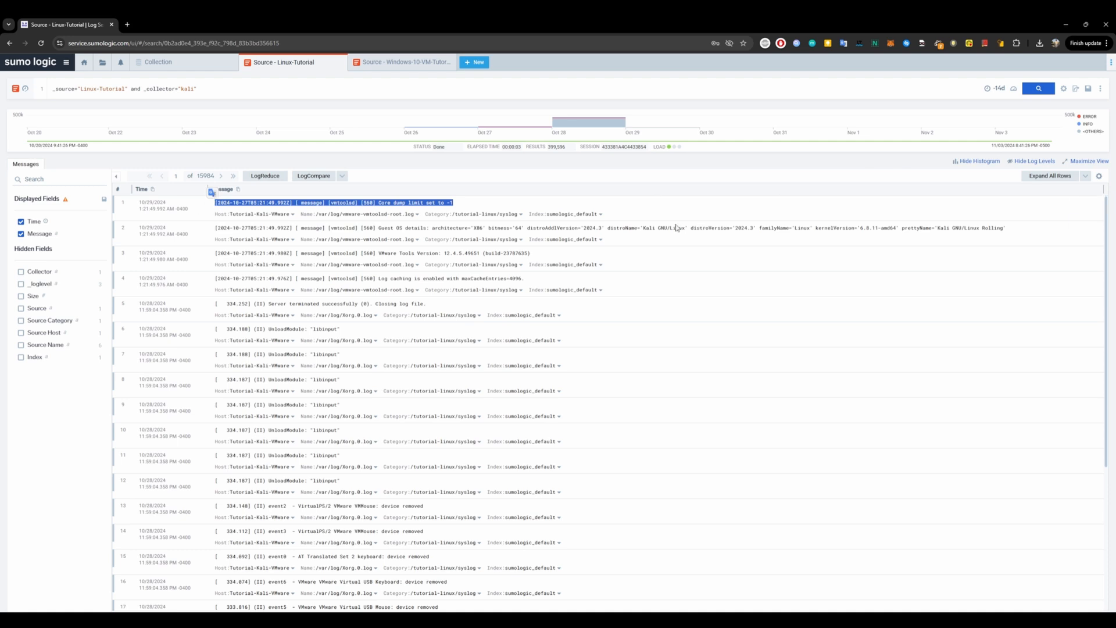
pyautogui.click(202, 208)
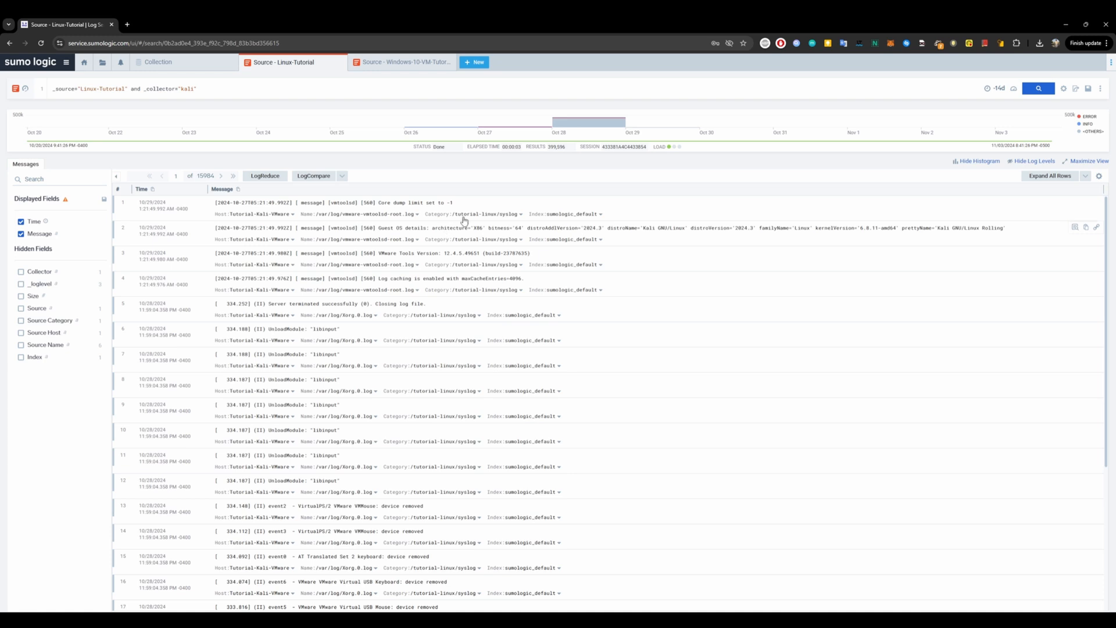
pyautogui.moveTo(456, 208); pyautogui.dragTo(314, 198)
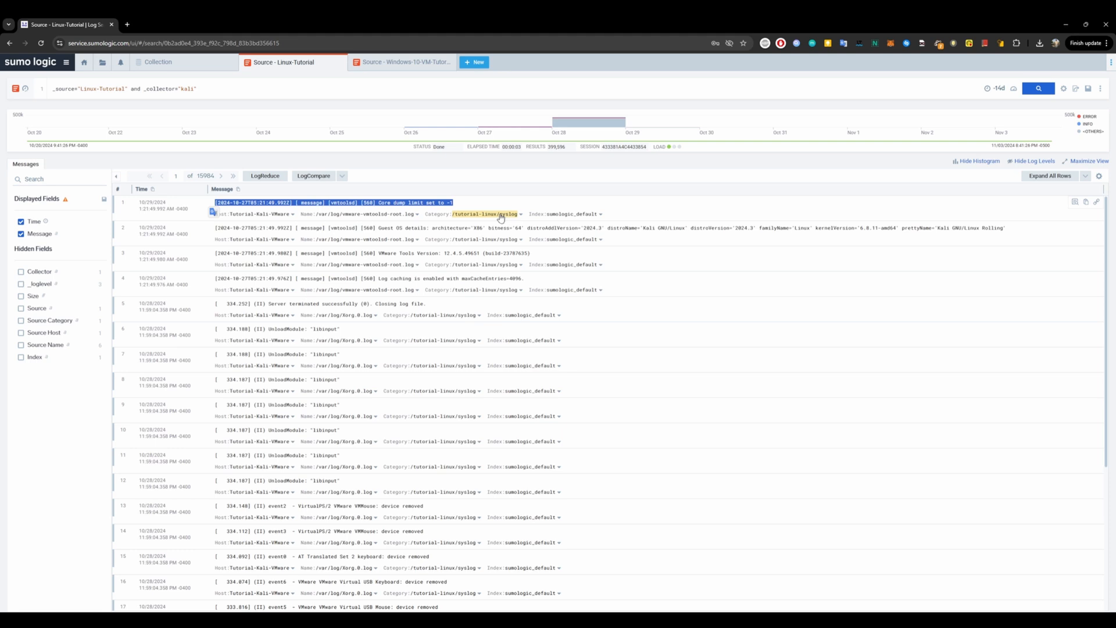
# Add an empty line at the end of the Windows search query.
pyautogui.click(401, 69)
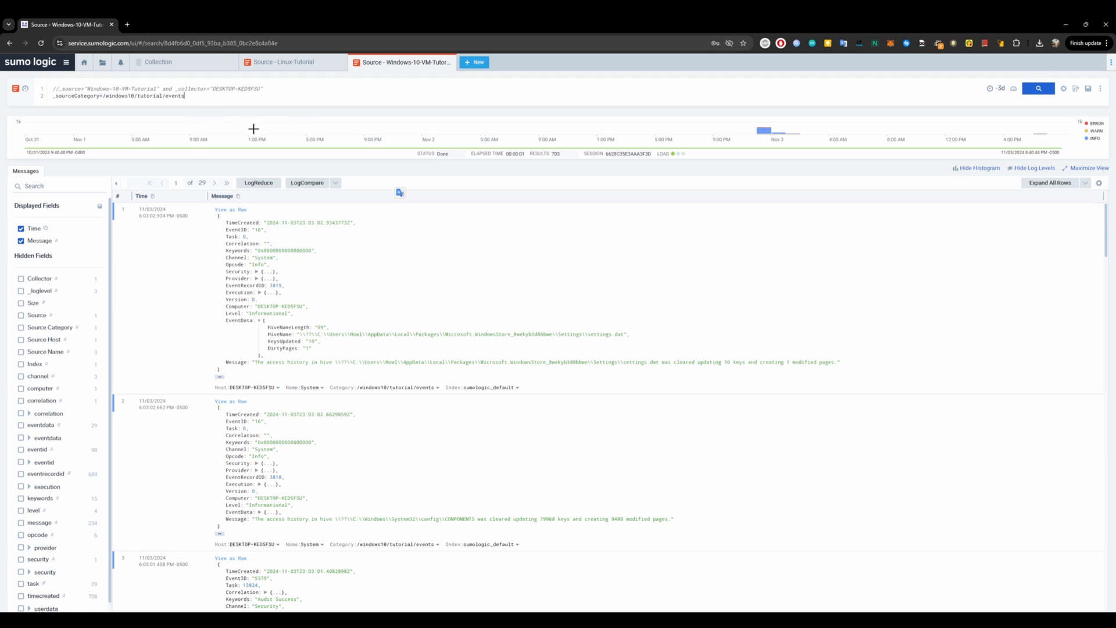
pyautogui.press('Return')
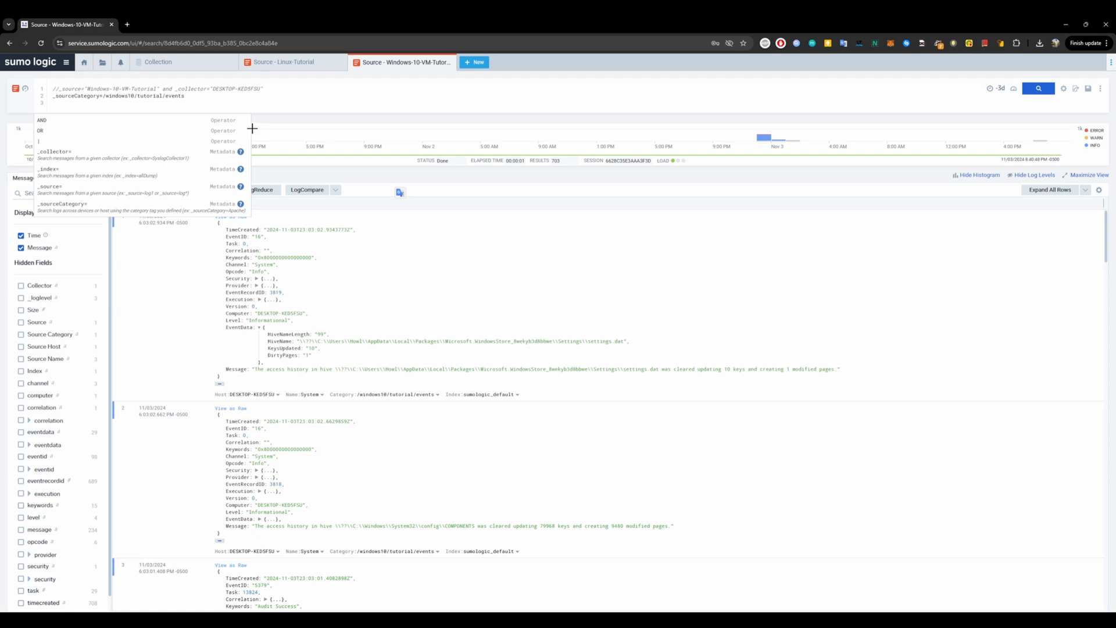
pyautogui.press('Escape')
pyautogui.press('Escape')
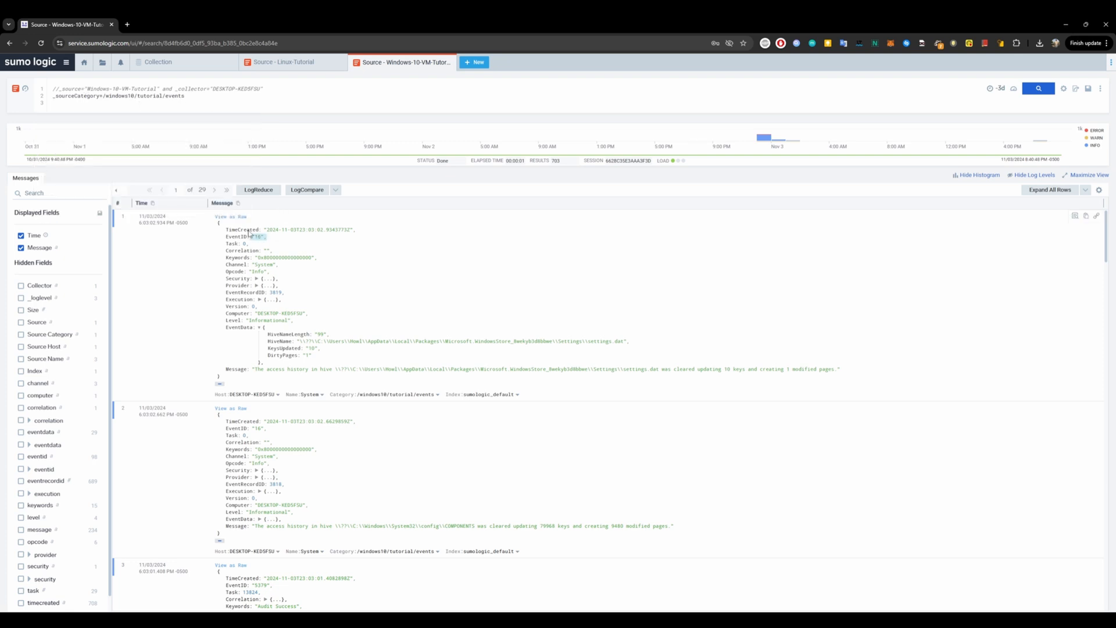
# Parse the Correlation key of the first message into the query, then delete that parse line.
pyautogui.click(240, 238)
pyautogui.doubleClick(242, 251)
pyautogui.doubleClick(238, 257)
pyautogui.doubleClick(239, 265)
pyautogui.rightClick(236, 255)
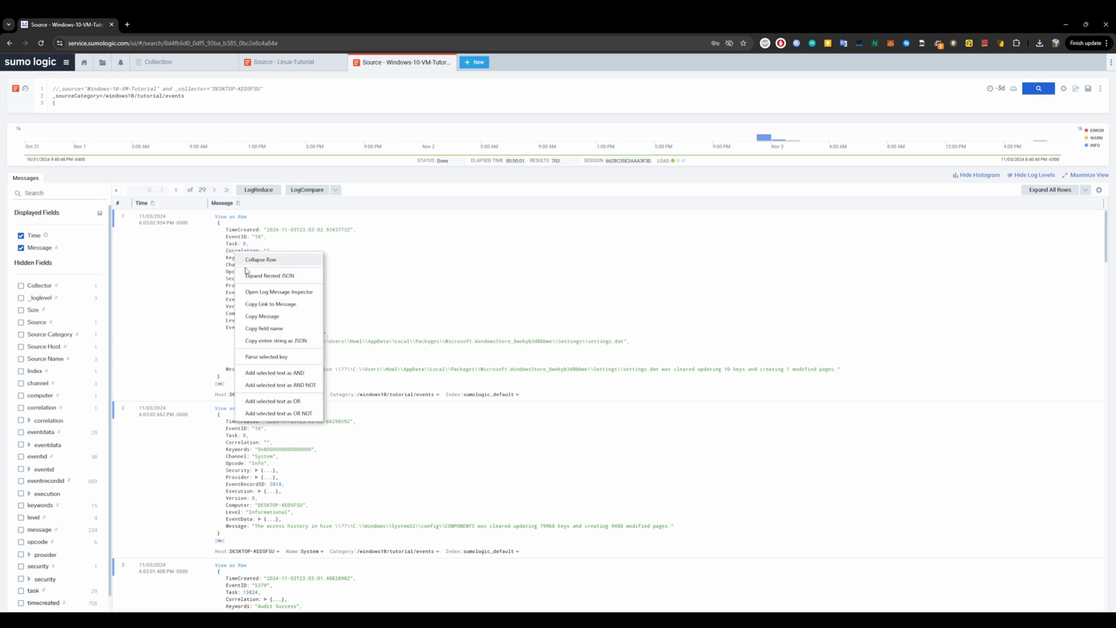
pyautogui.click(267, 357)
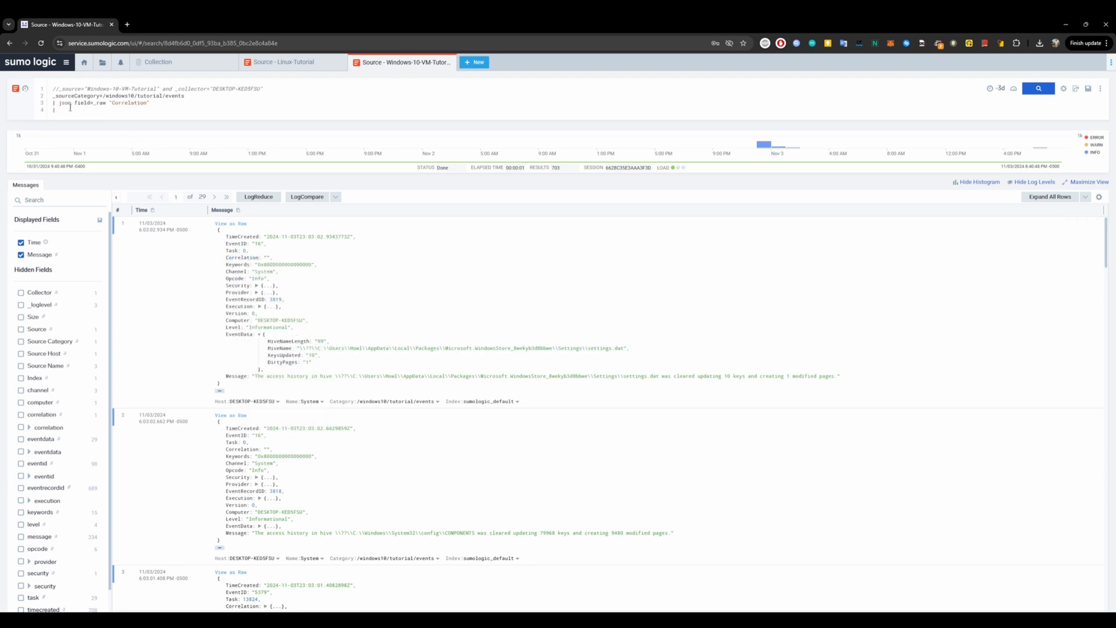
pyautogui.moveTo(186, 106); pyautogui.dragTo(60, 104)
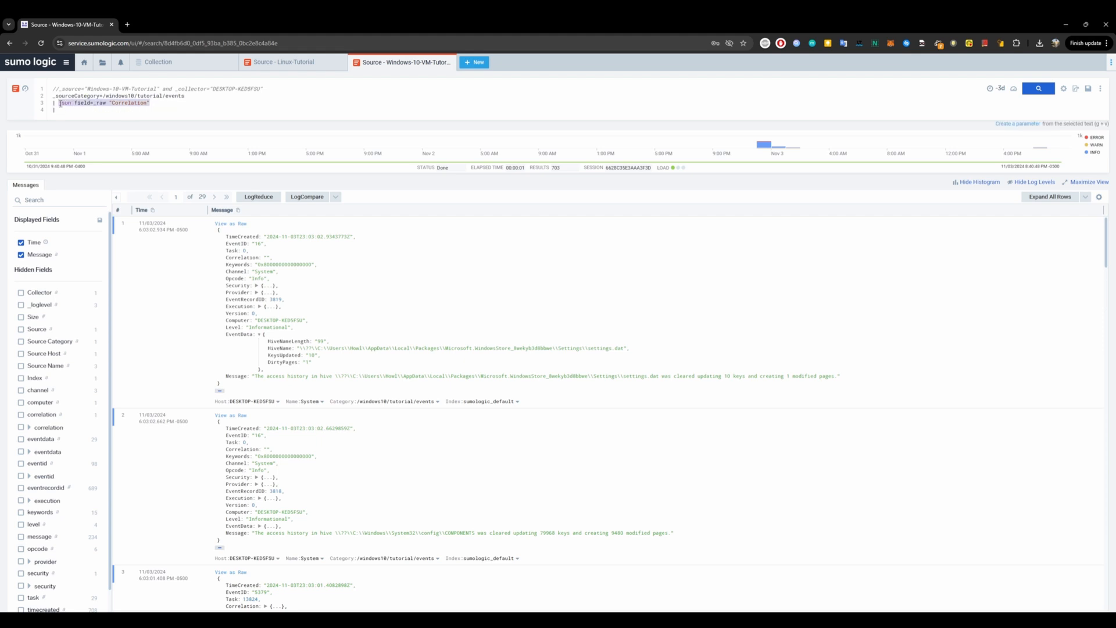
pyautogui.press('BackSpace')
pyautogui.press('BackSpace')
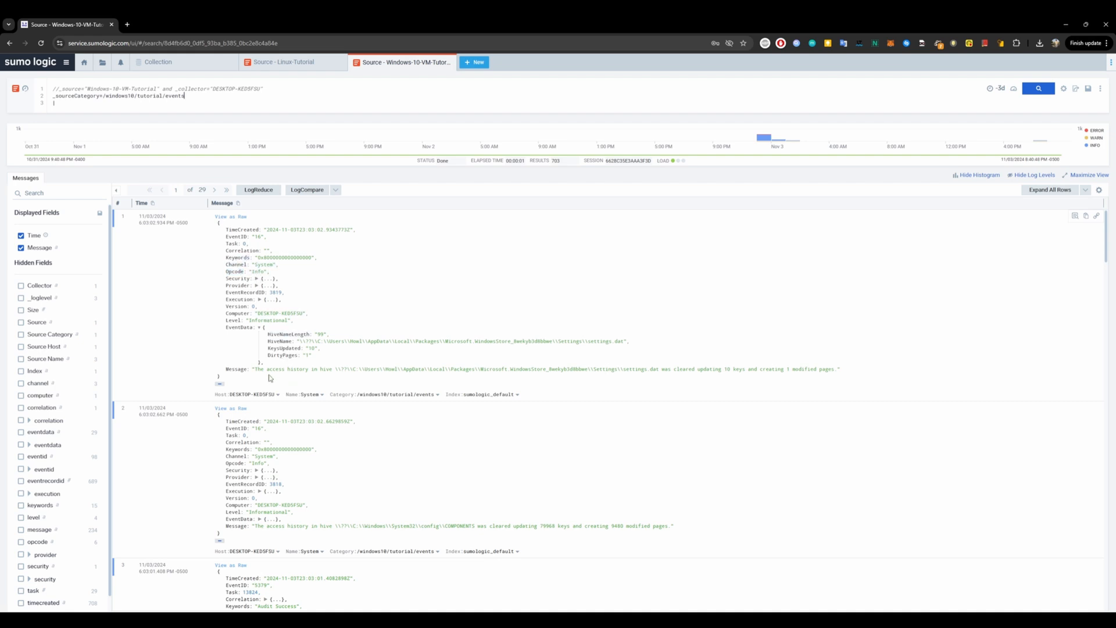
# Add json parse lines for the Message and Level keys of the first message to the query.
pyautogui.rightClick(238, 371)
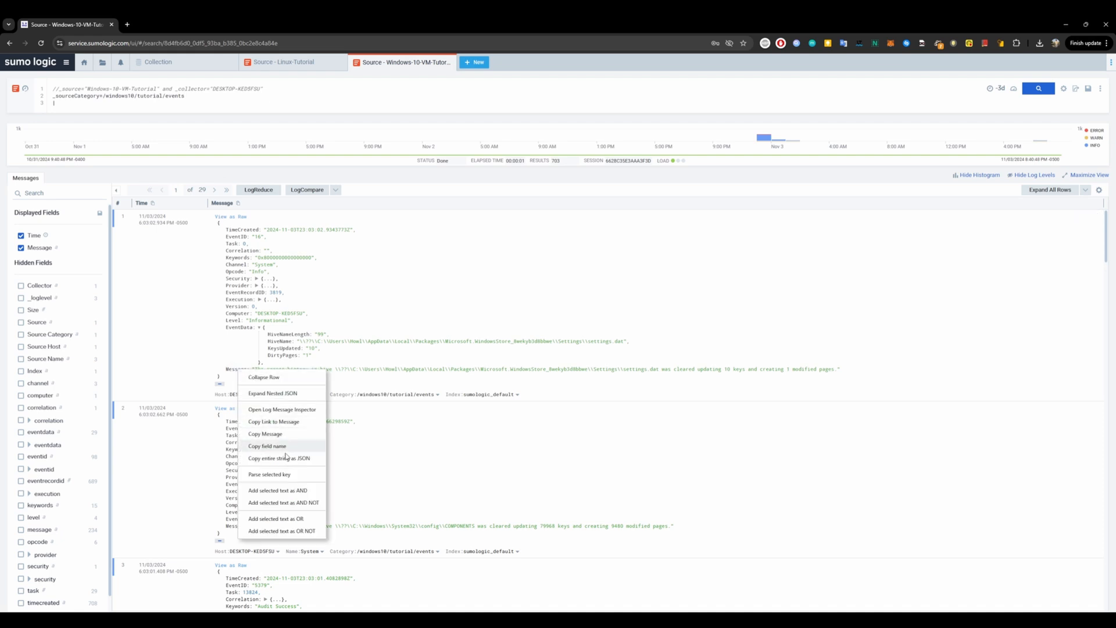
pyautogui.click(269, 474)
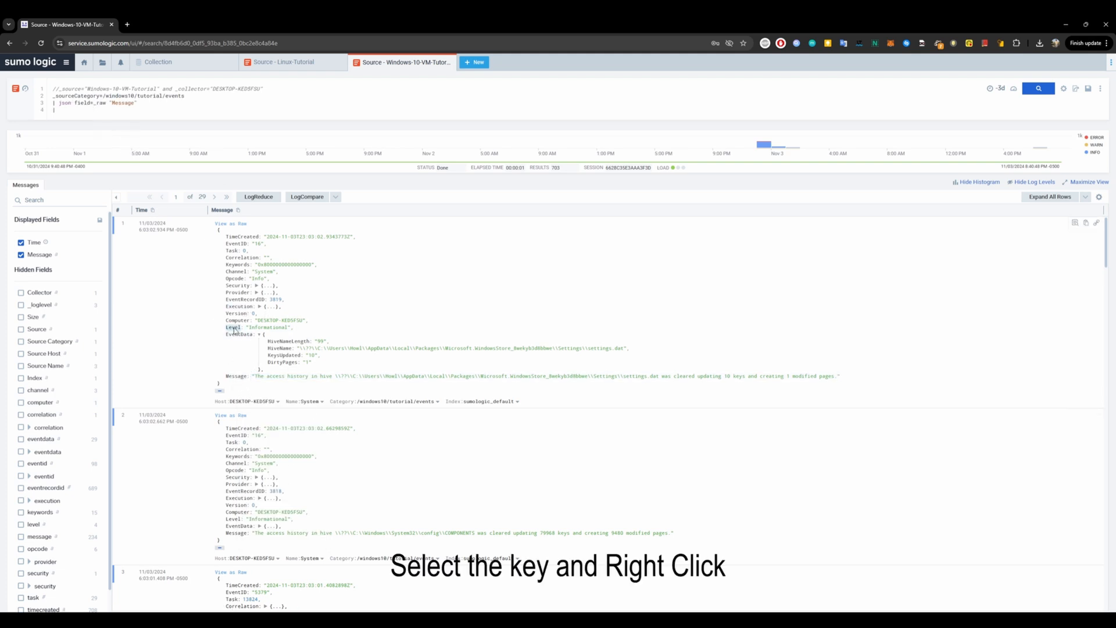
pyautogui.rightClick(235, 331)
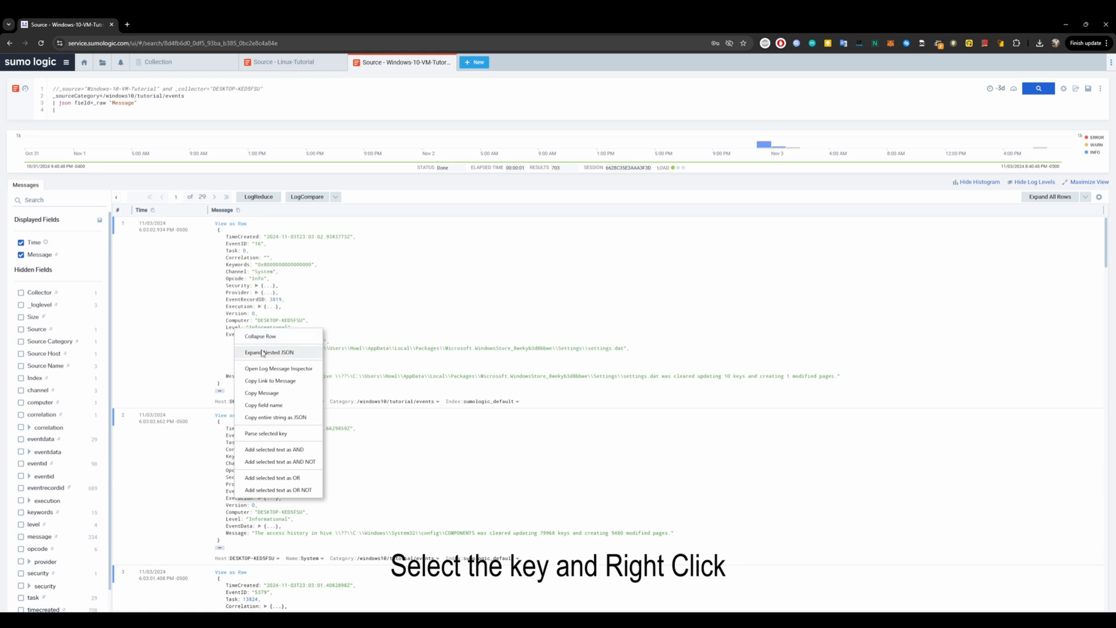
pyautogui.click(285, 436)
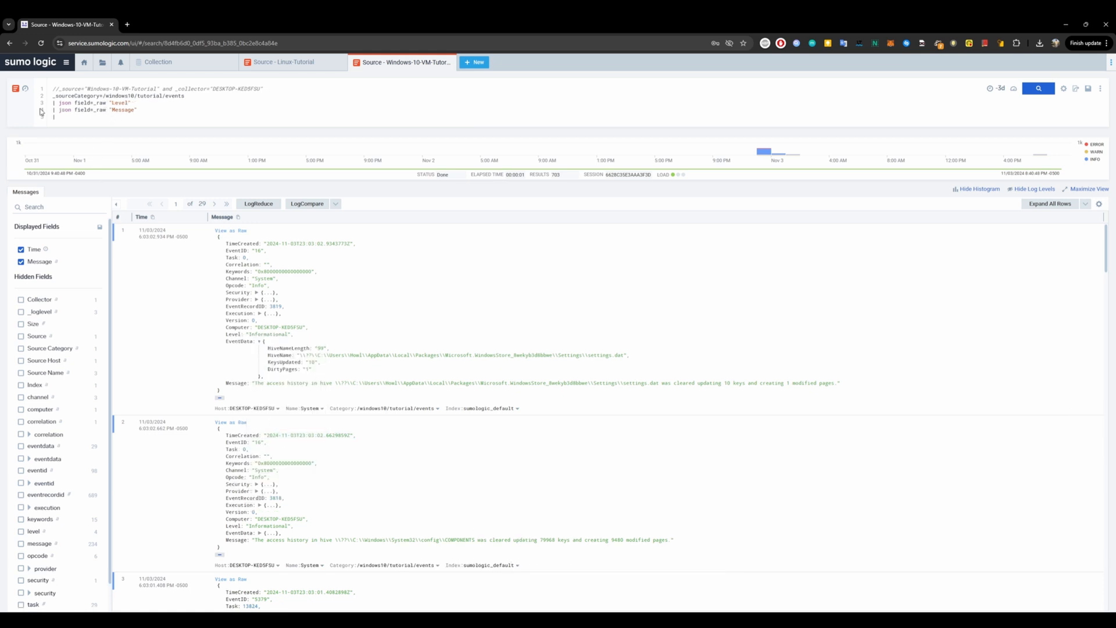
# Expand the first message's Execution field and parse its Computer key into the query.
pyautogui.moveTo(58, 102)
pyautogui.mouseDown()
pyautogui.moveTo(139, 109)
pyautogui.moveTo(58, 110)
pyautogui.mouseUp()
pyautogui.moveTo(131, 103); pyautogui.dragTo(59, 103)
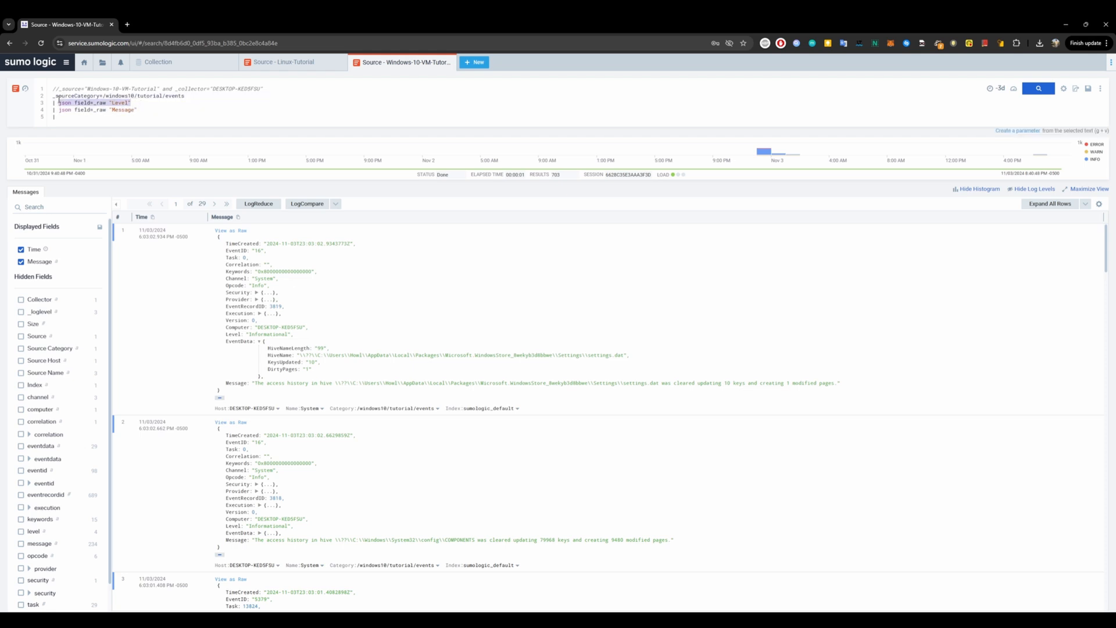
pyautogui.click(262, 314)
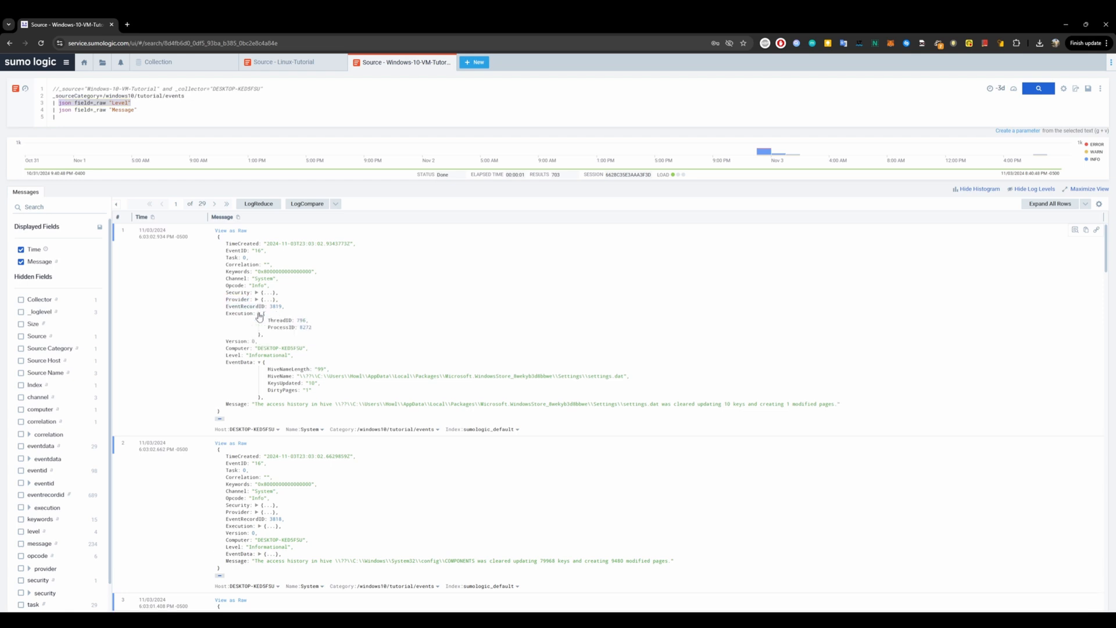
pyautogui.rightClick(243, 279)
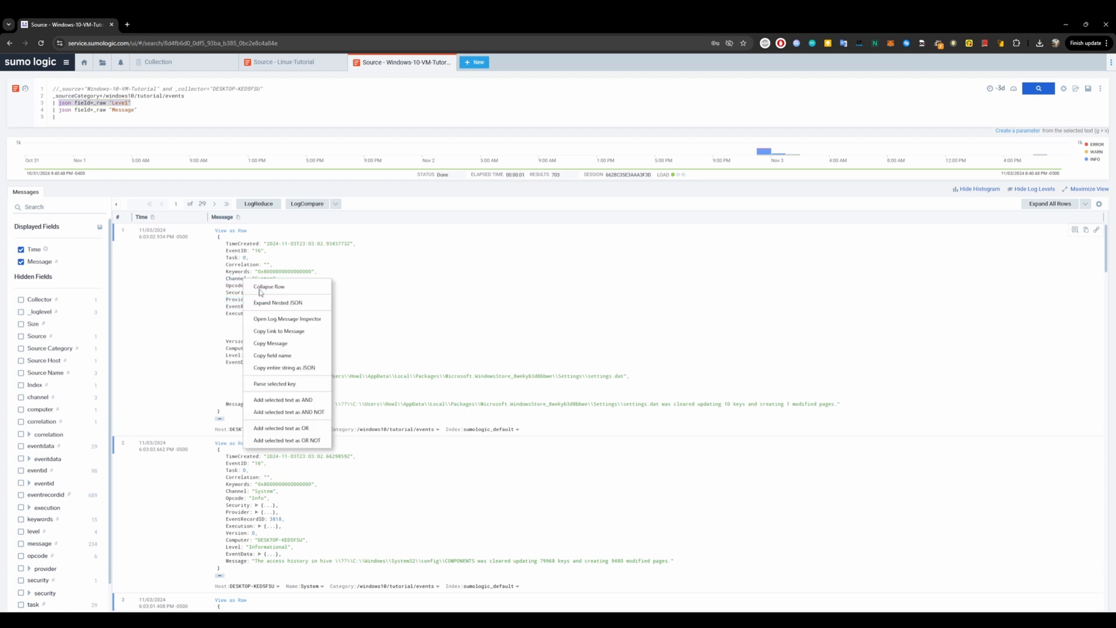
pyautogui.click(553, 314)
pyautogui.rightClick(230, 349)
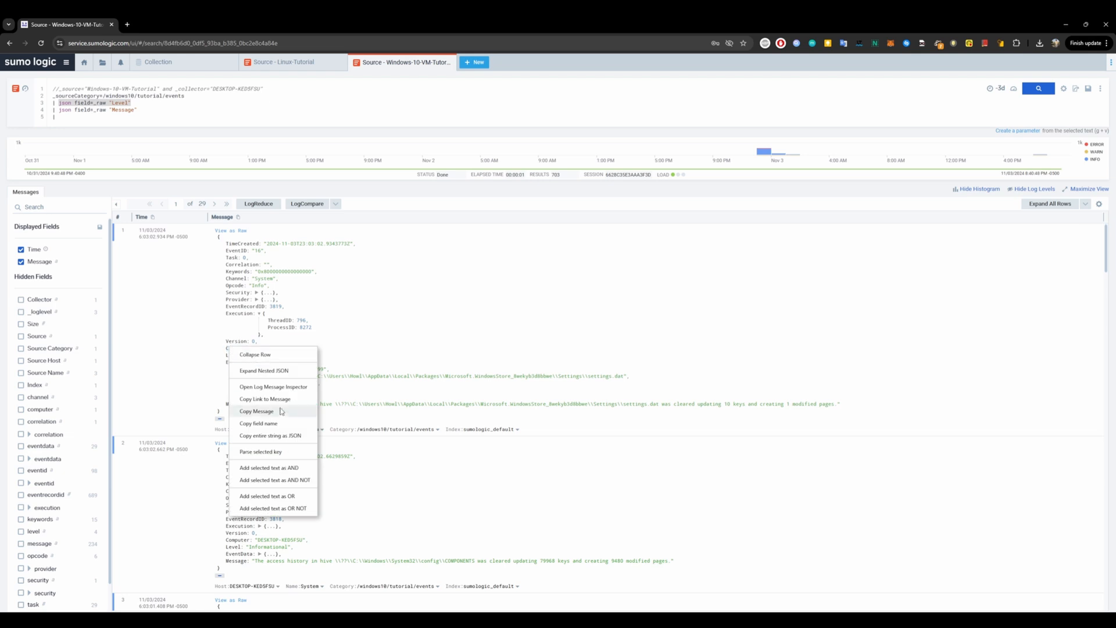
pyautogui.click(273, 450)
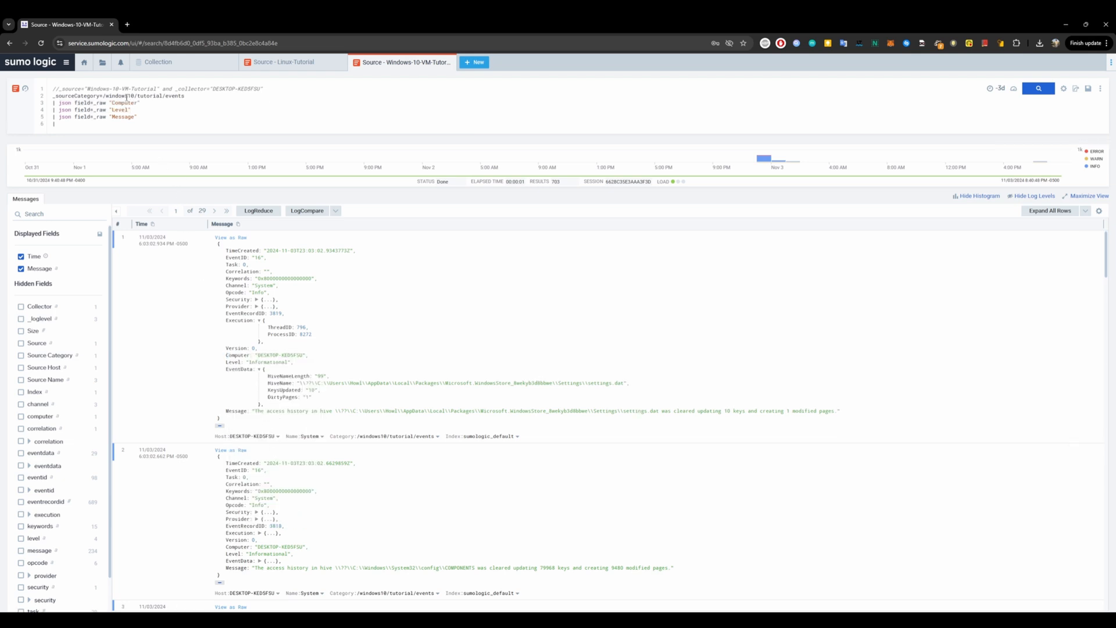
# Parse the EventID and Channel keys into the query and select all five json parse lines.
pyautogui.moveTo(145, 102); pyautogui.dragTo(58, 103)
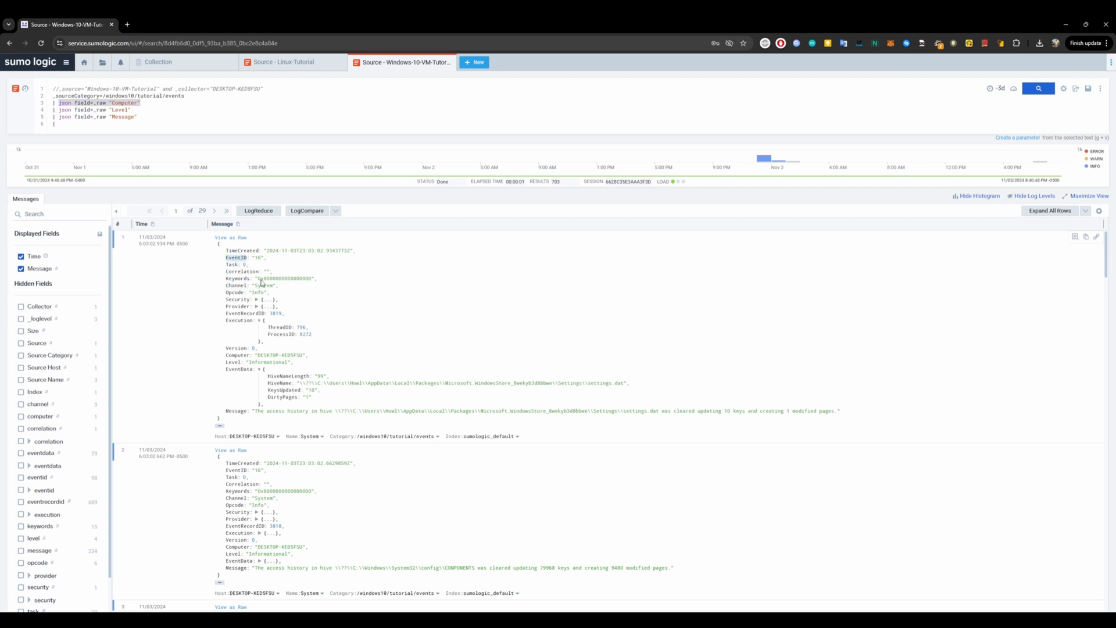
pyautogui.rightClick(236, 257)
pyautogui.click(451, 301)
pyautogui.rightClick(236, 288)
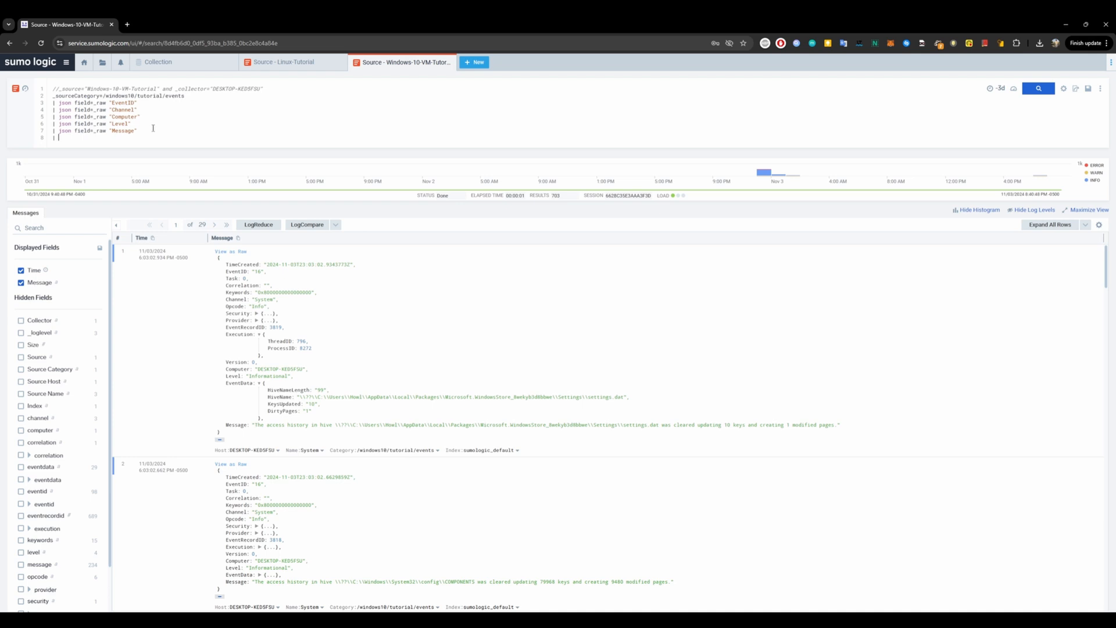
pyautogui.moveTo(153, 128); pyautogui.dragTo(48, 103)
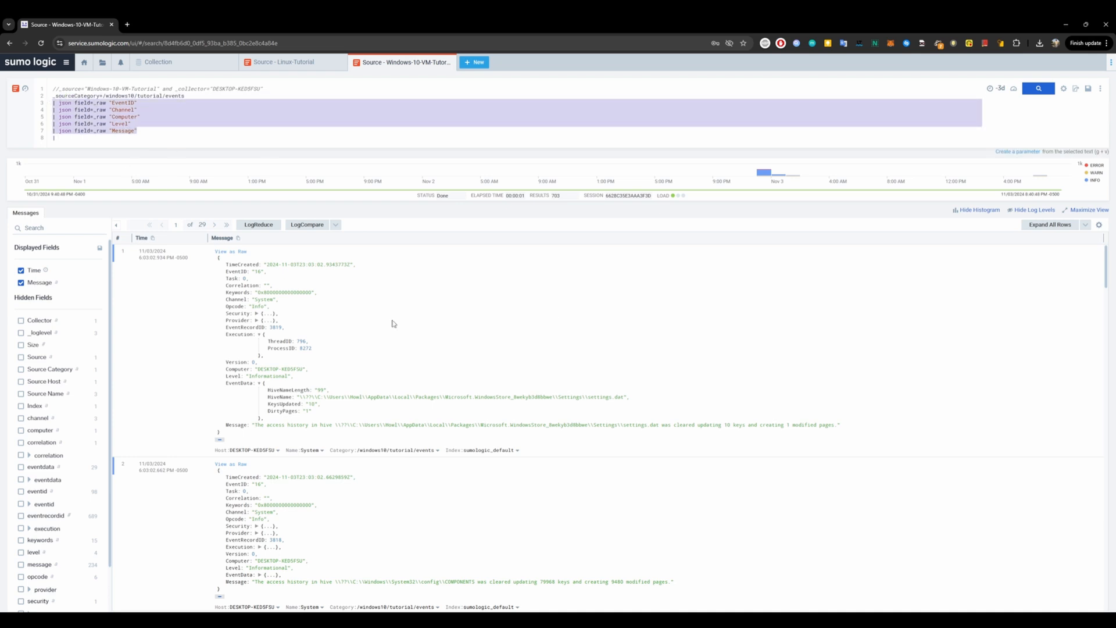
# Append a count by EventID, Channel, Computer, Level, Message line to the query and run the search.
pyautogui.click(81, 137)
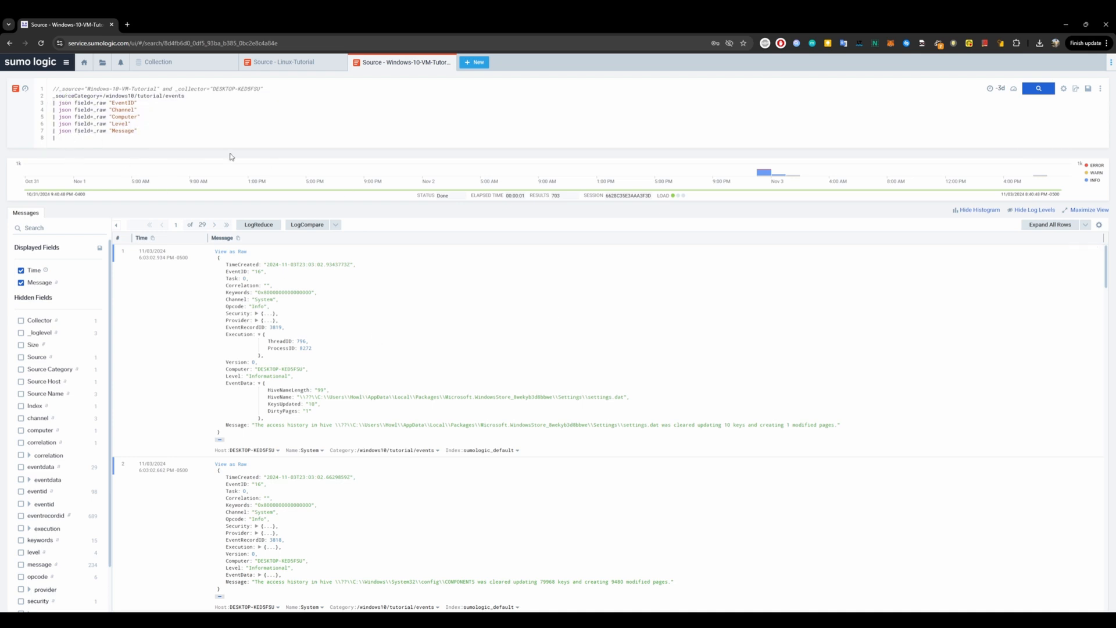
pyautogui.write('count')
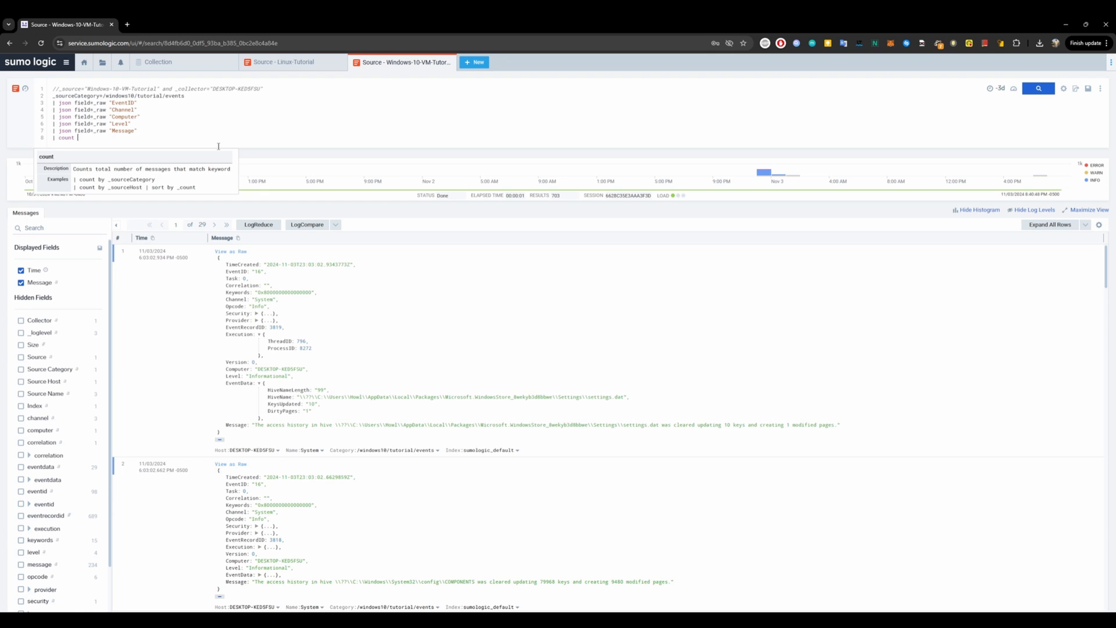
pyautogui.write('by EventID,')
pyautogui.moveTo(114, 110); pyautogui.dragTo(140, 117)
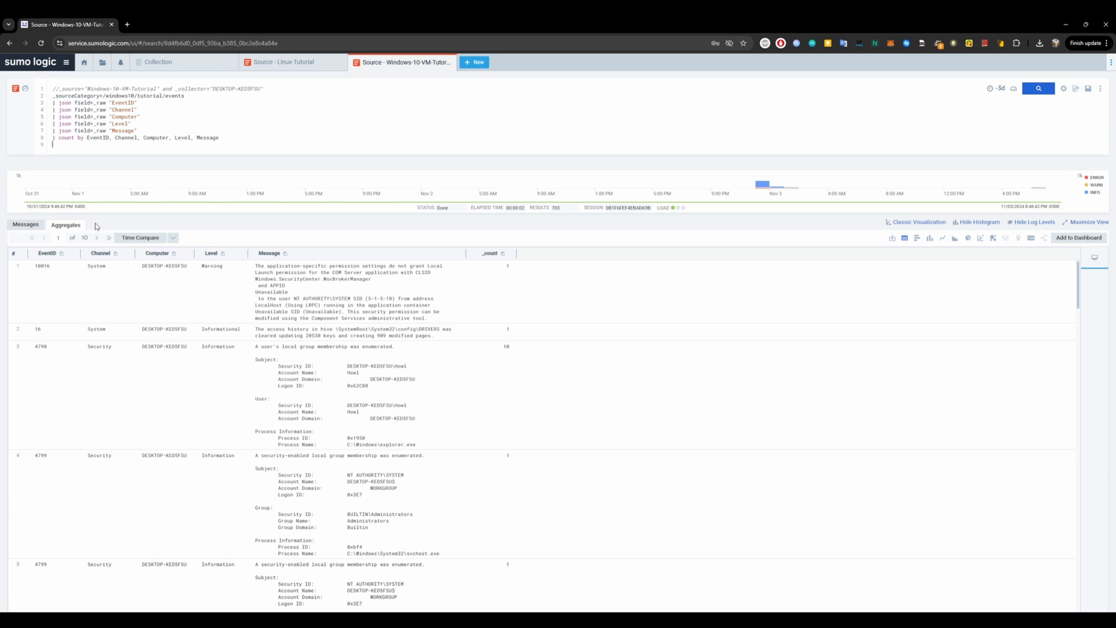
# Inspect the parsed messages in the Messages view, expanding several log entries.
pyautogui.doubleClick(119, 103)
pyautogui.moveTo(146, 111); pyautogui.dragTo(125, 110)
pyautogui.click(25, 224)
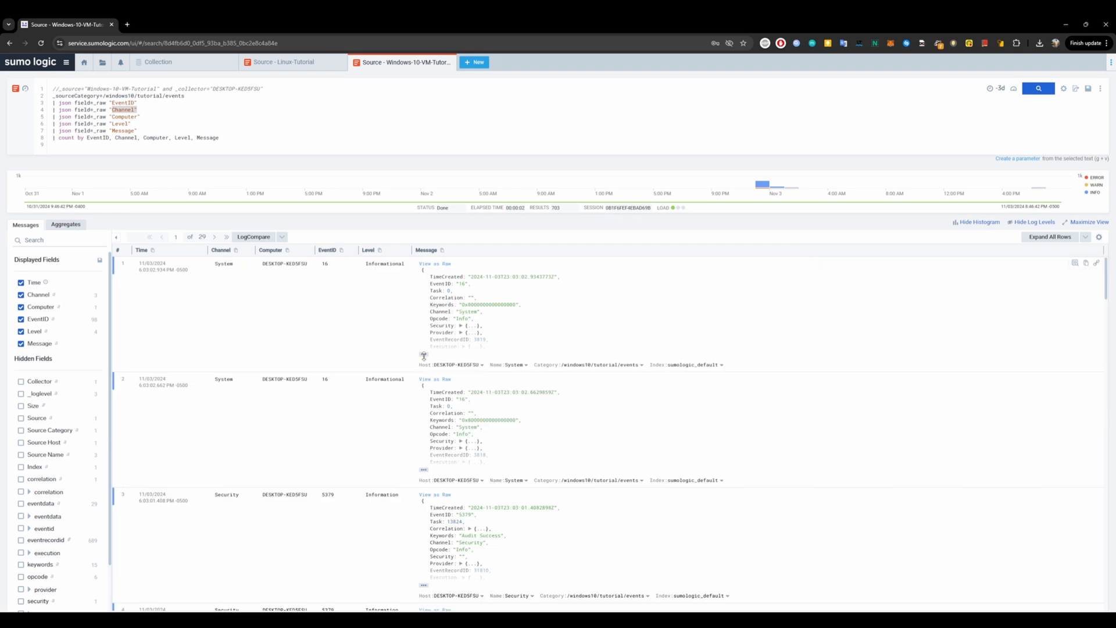
pyautogui.click(423, 354)
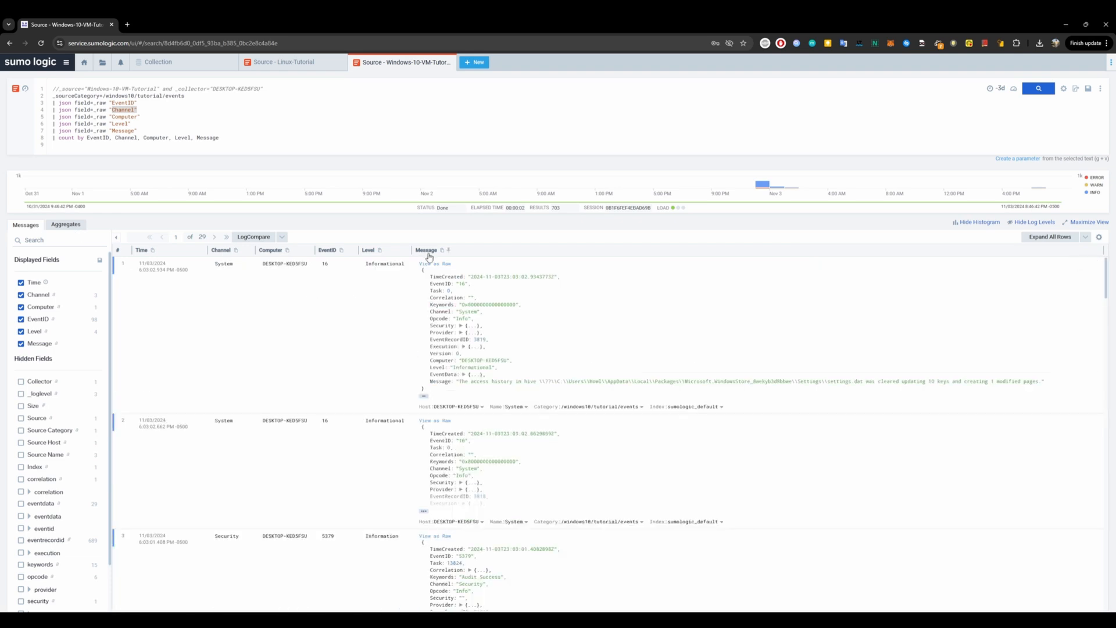
pyautogui.click(424, 512)
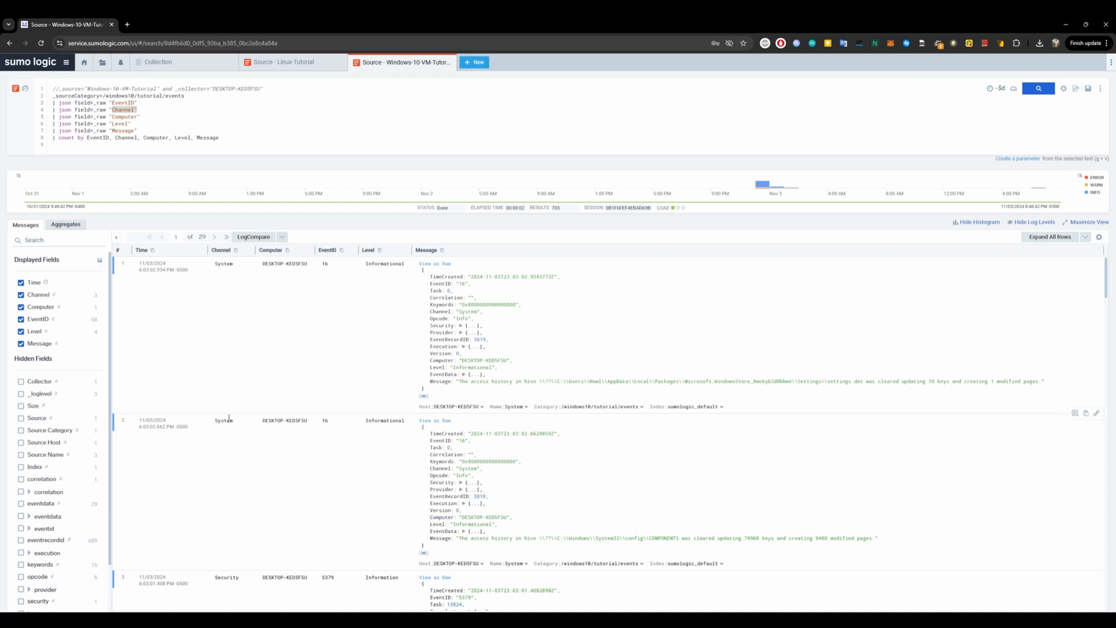
pyautogui.doubleClick(326, 264)
pyautogui.click(466, 375)
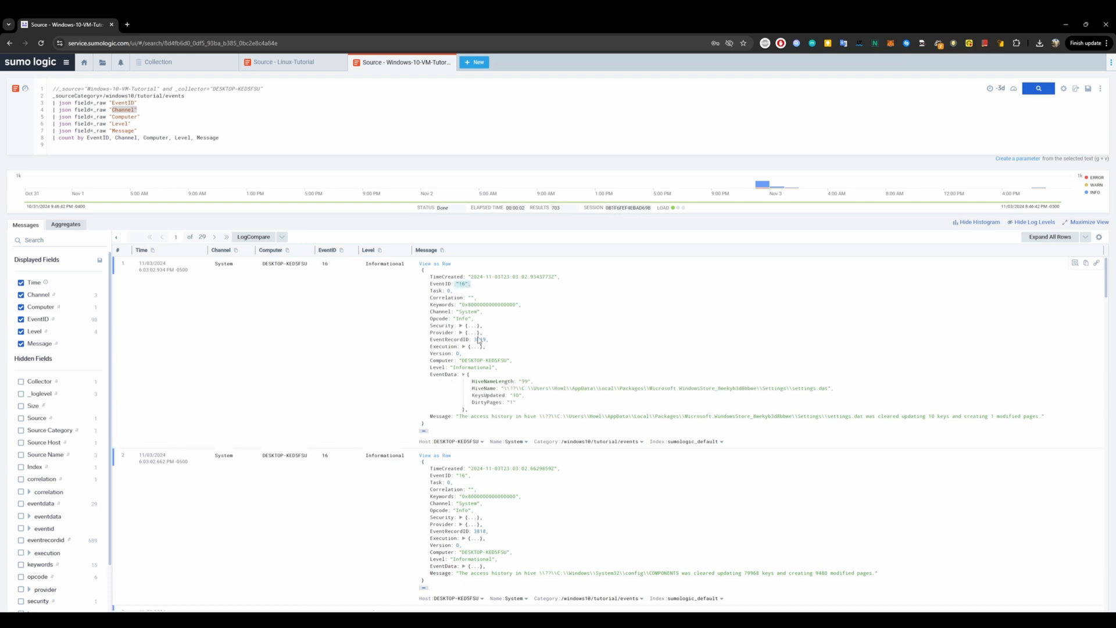
pyautogui.scroll(-8, 465, 407)
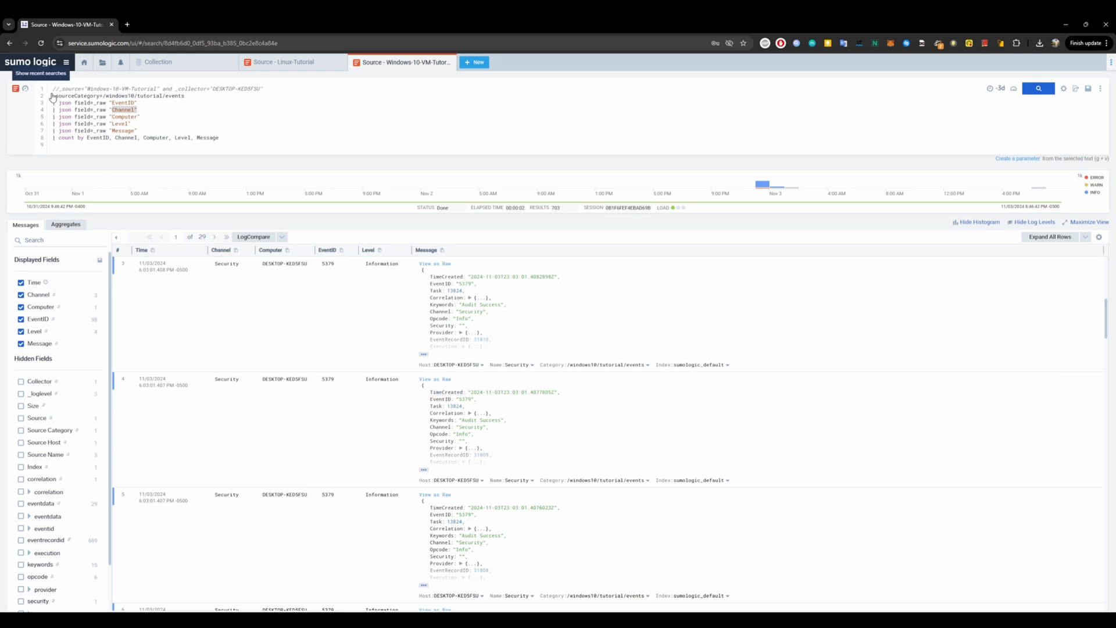
pyautogui.click(123, 113)
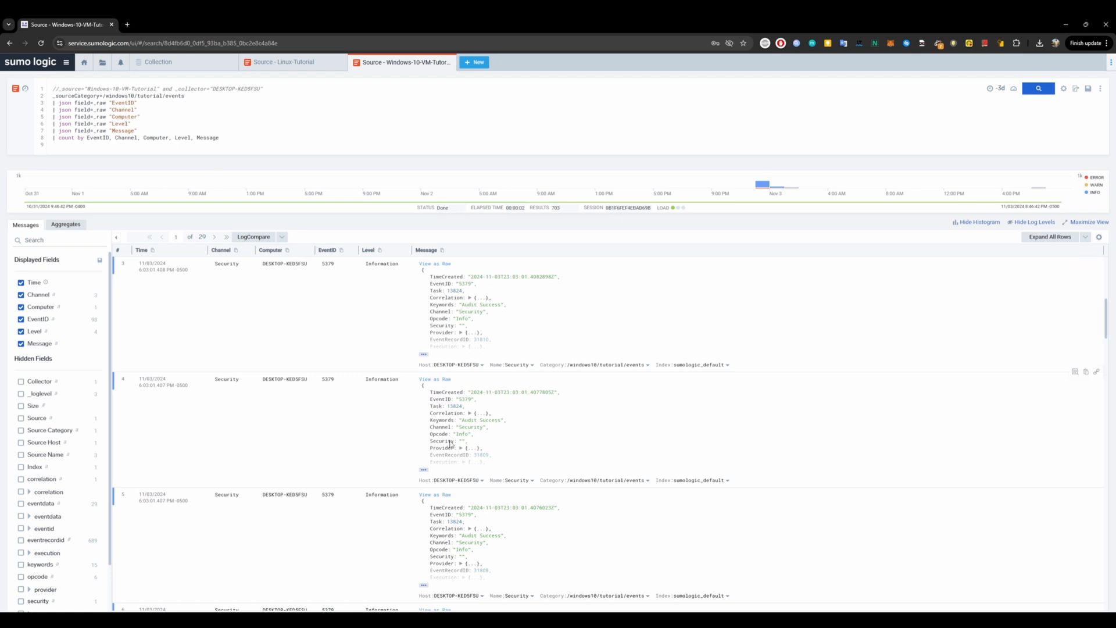
pyautogui.click(424, 470)
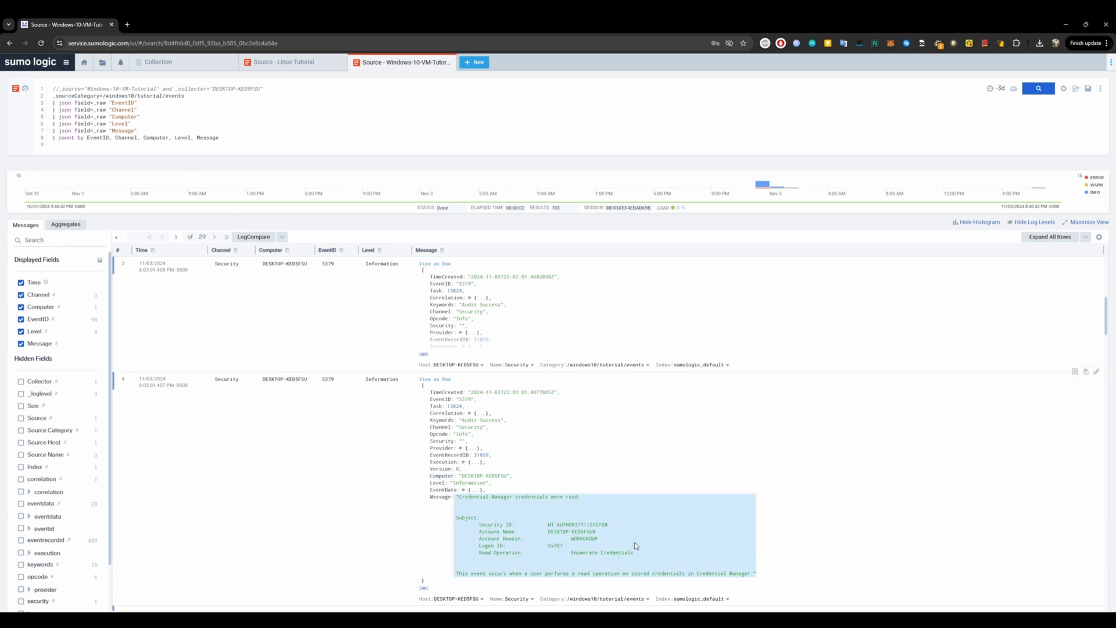
# Review the aggregated count results table by scrolling through its rows.
pyautogui.click(71, 227)
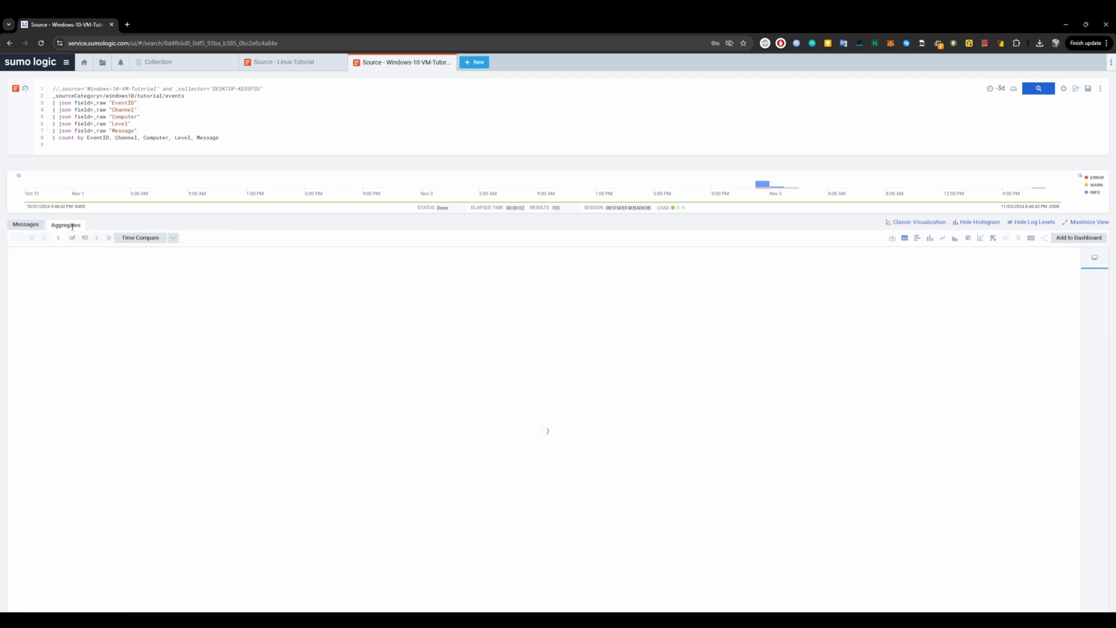
pyautogui.scroll(-3, 323, 311)
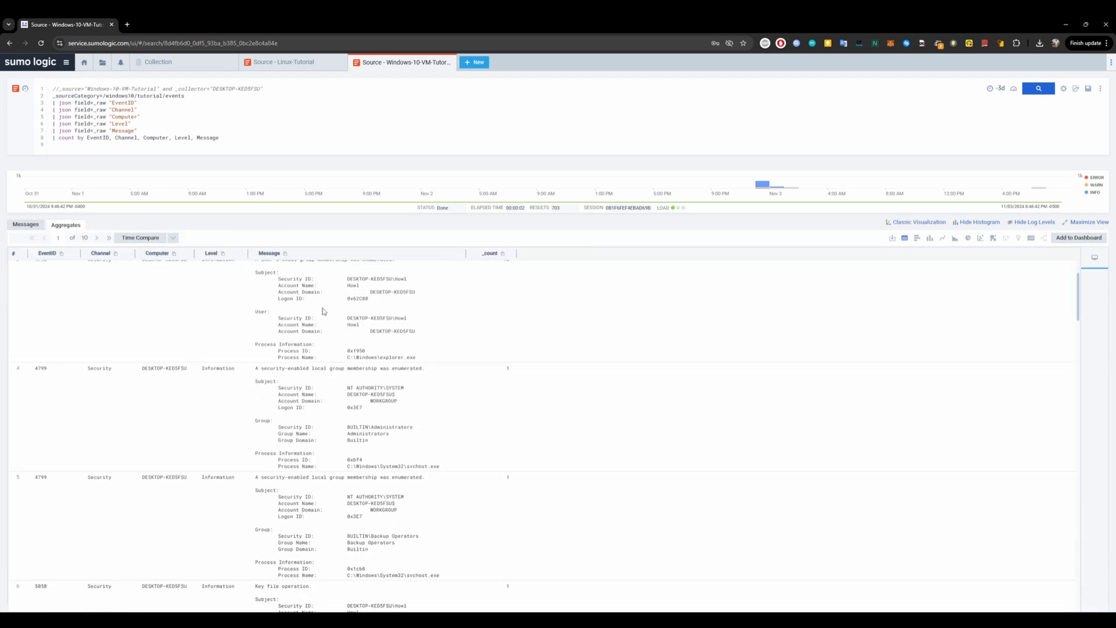
pyautogui.scroll(-15, 323, 311)
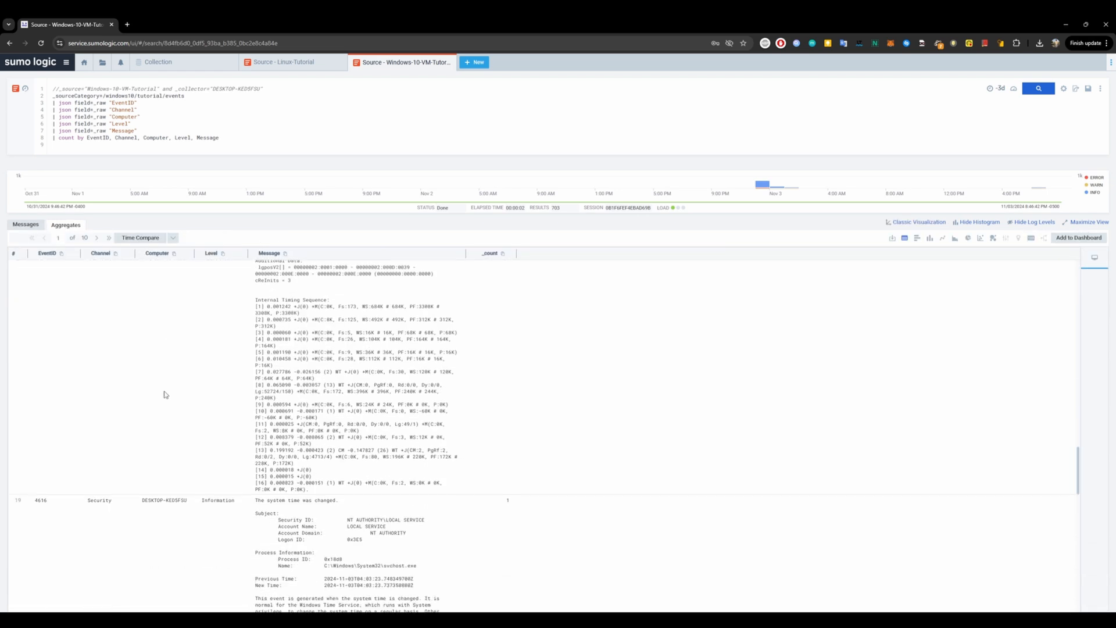
pyautogui.scroll(5, 165, 395)
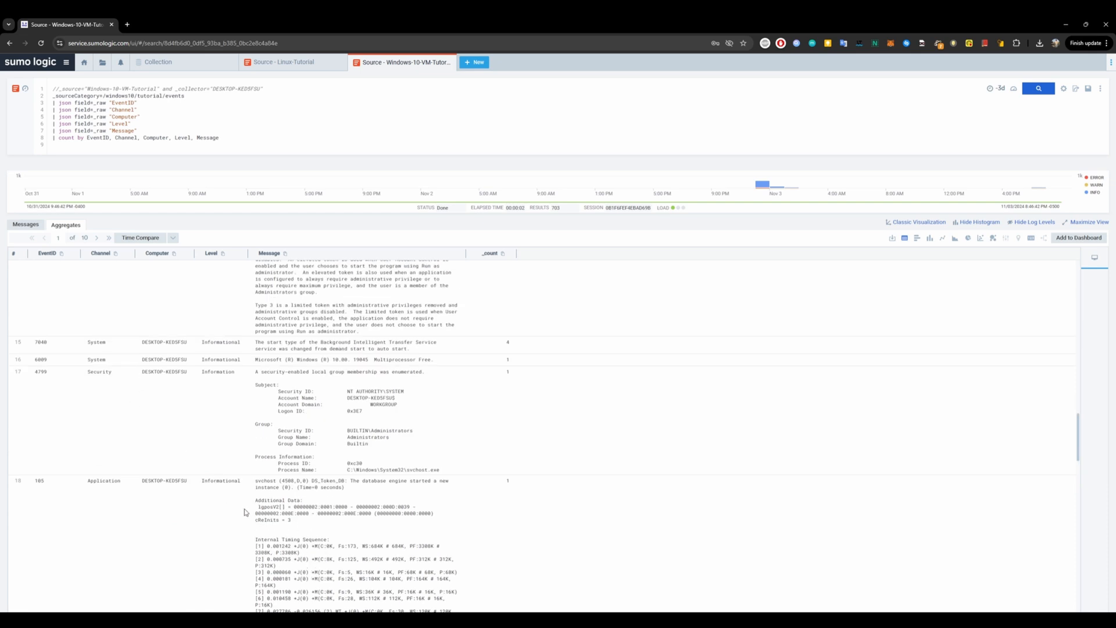
pyautogui.scroll(15, 433, 491)
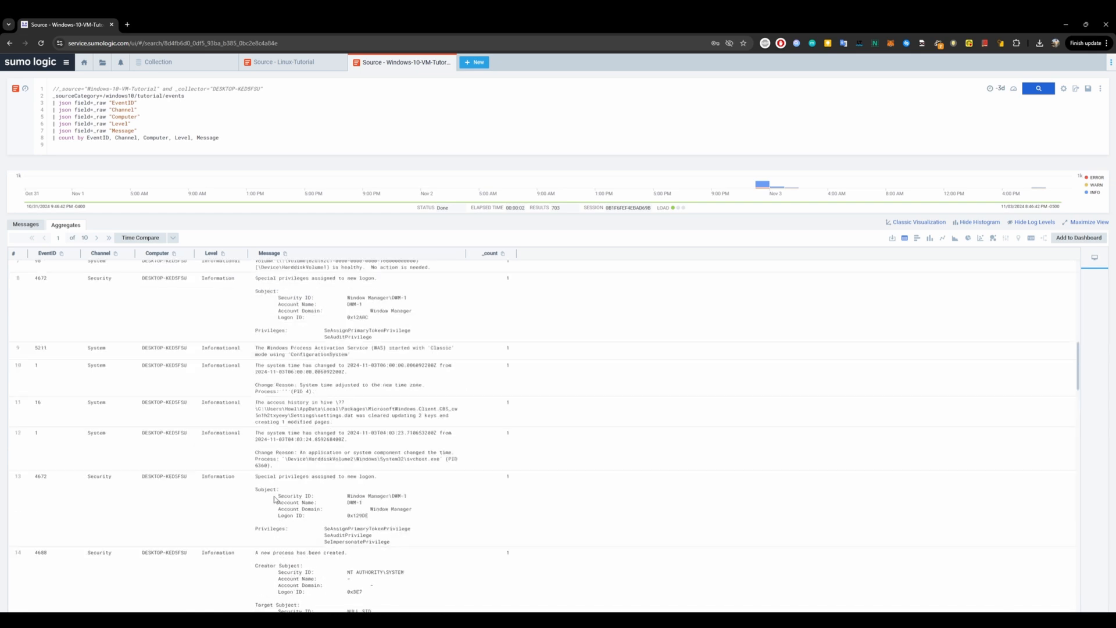
pyautogui.scroll(1, 318, 440)
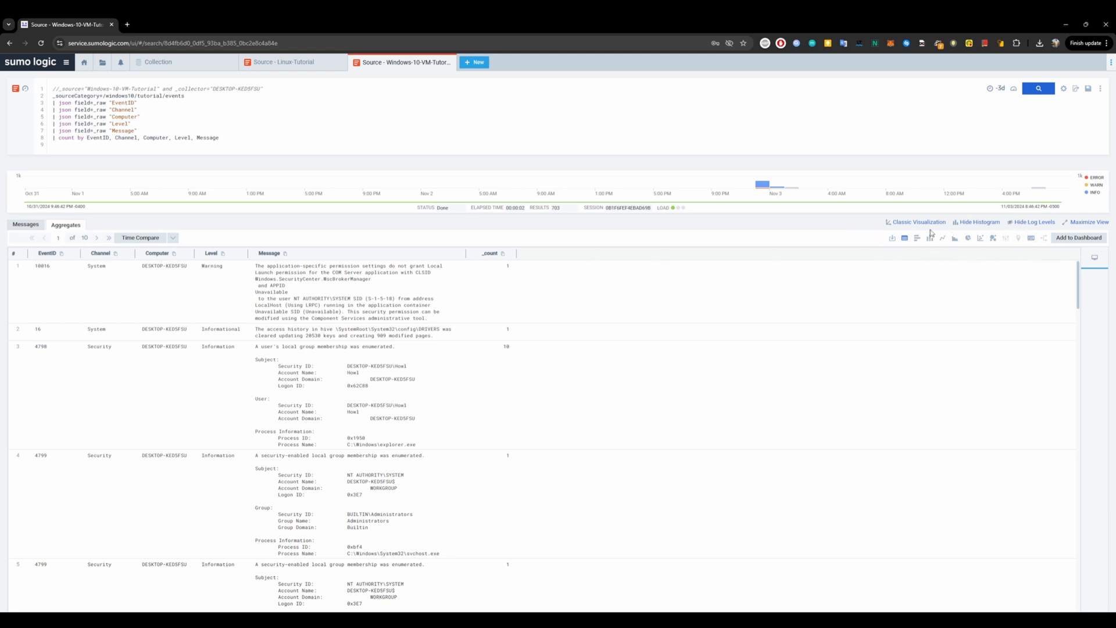
# Preview the aggregates as bar, column, pie, scatter, bubble and single-value charts, ending back on the table view.
pyautogui.click(921, 245)
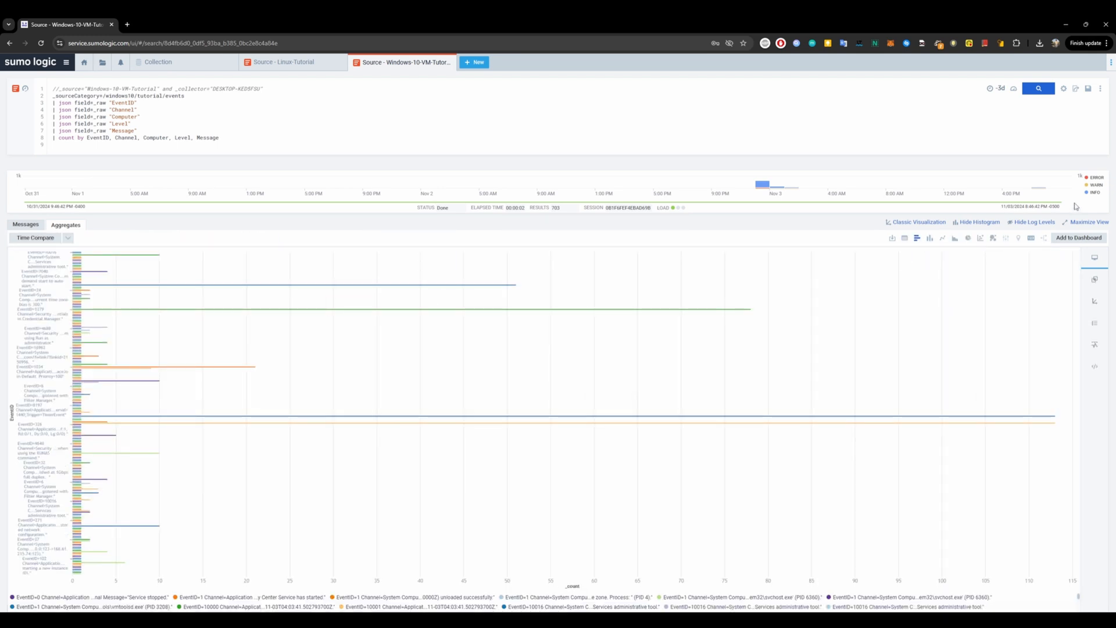
pyautogui.click(932, 239)
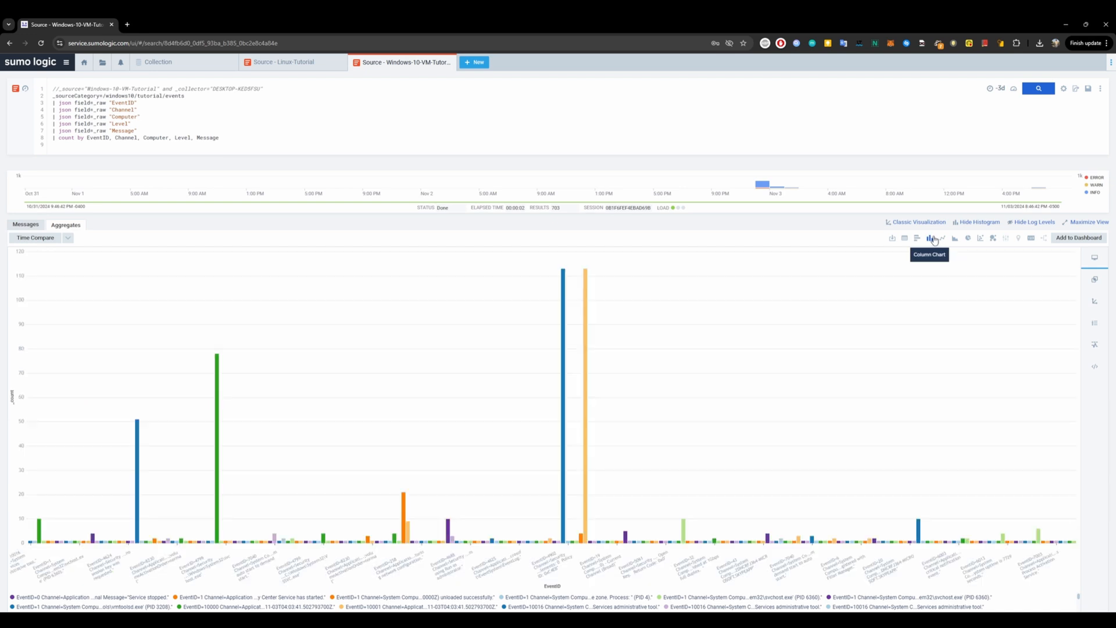
pyautogui.click(968, 238)
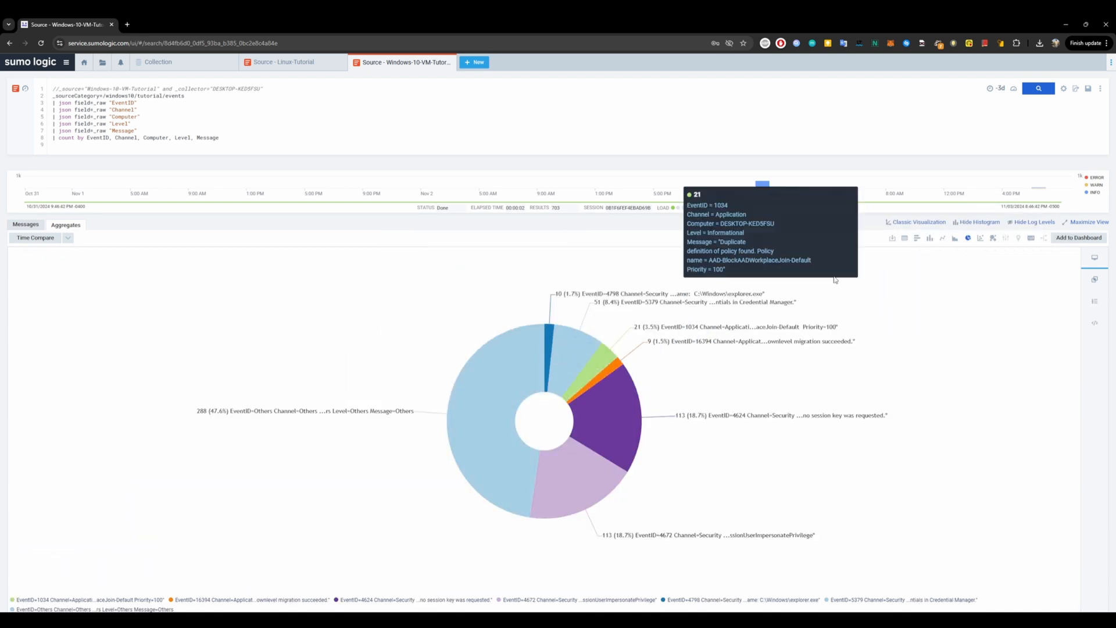
pyautogui.click(982, 239)
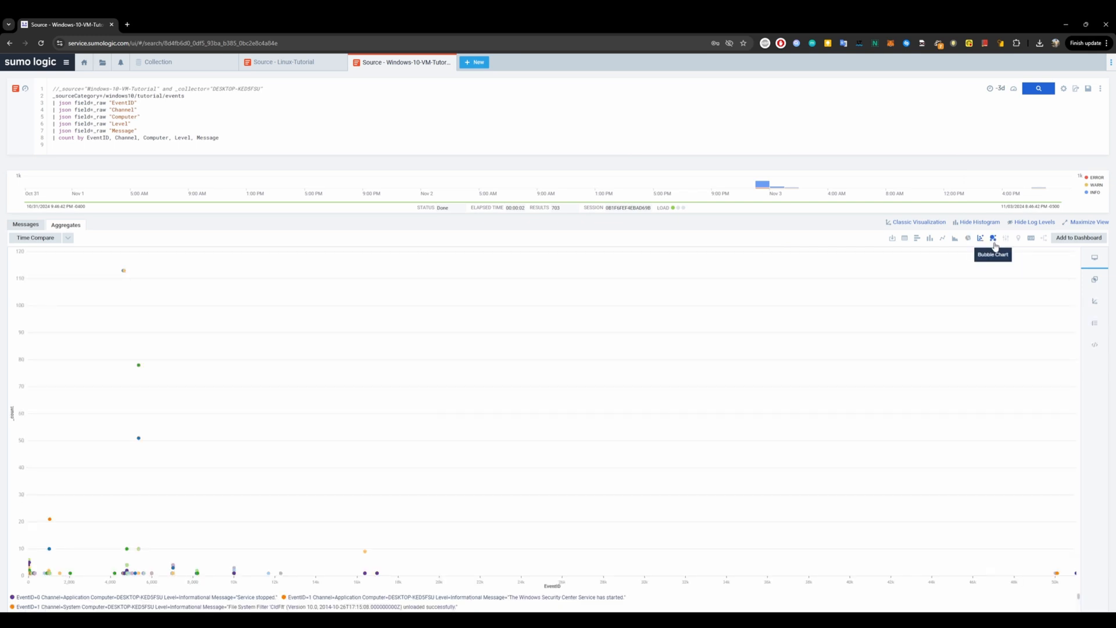
pyautogui.click(993, 238)
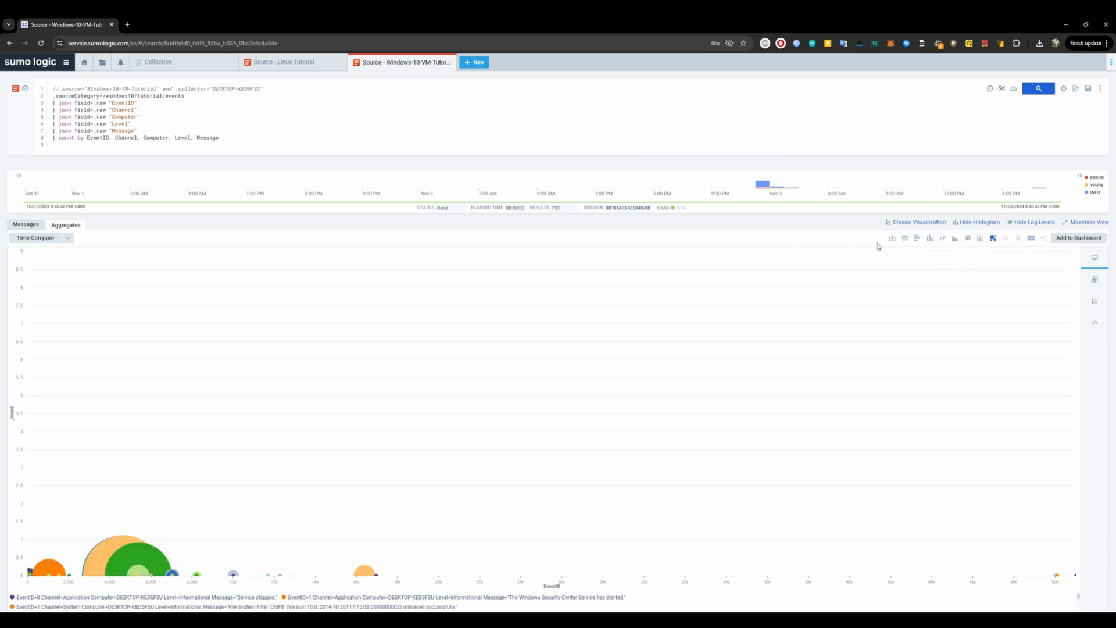
pyautogui.click(1026, 243)
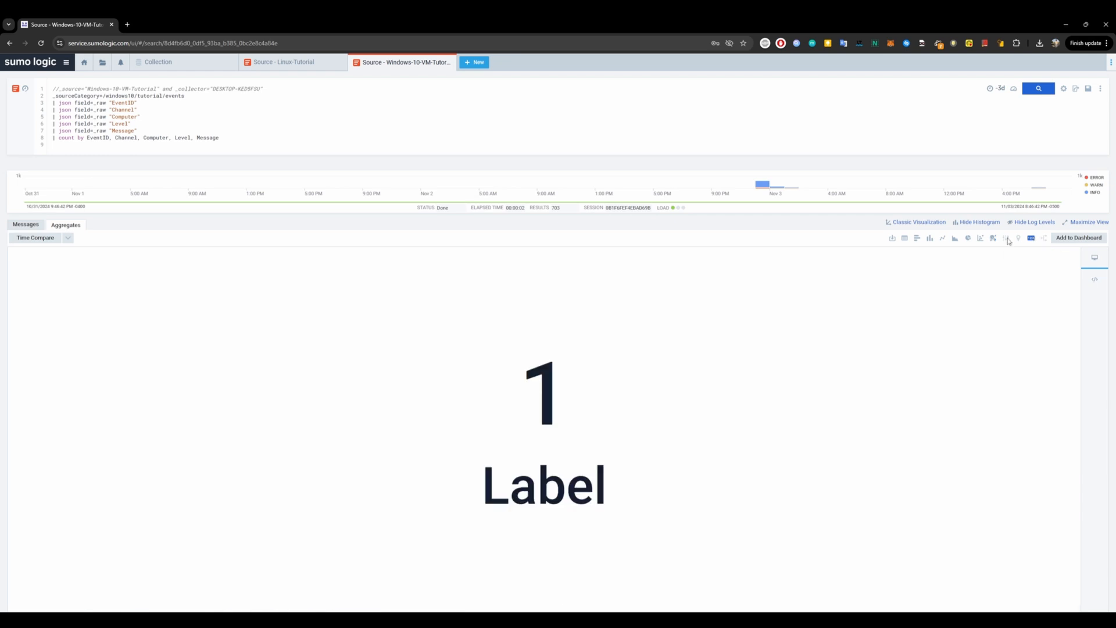
pyautogui.click(904, 238)
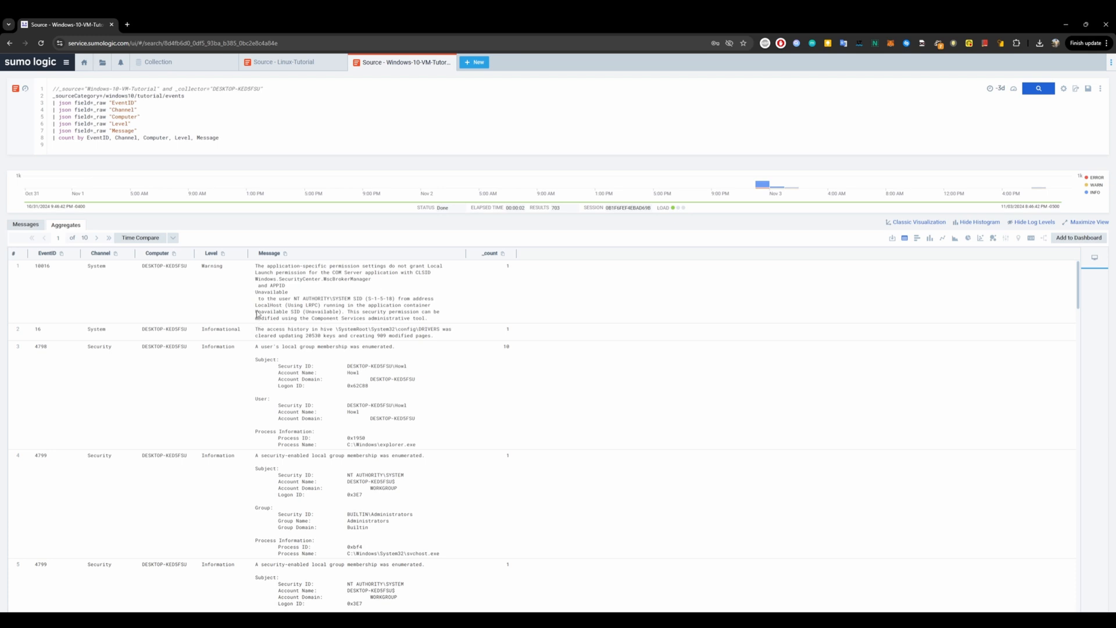
# Create a new dashboard and rename it Tutorial-Dash.
pyautogui.click(475, 62)
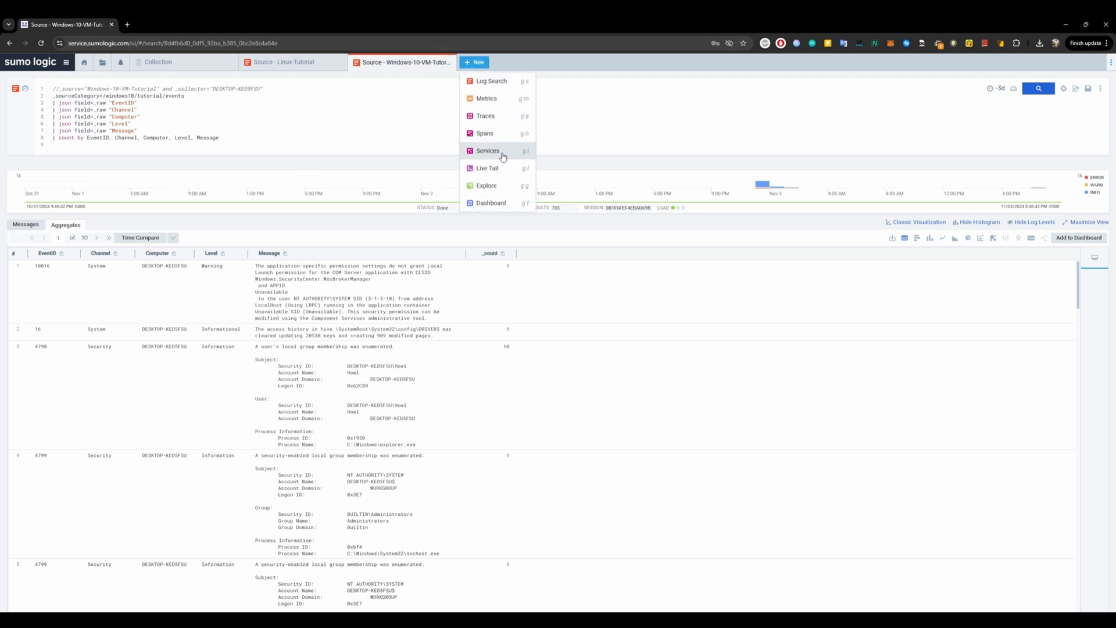
pyautogui.click(671, 99)
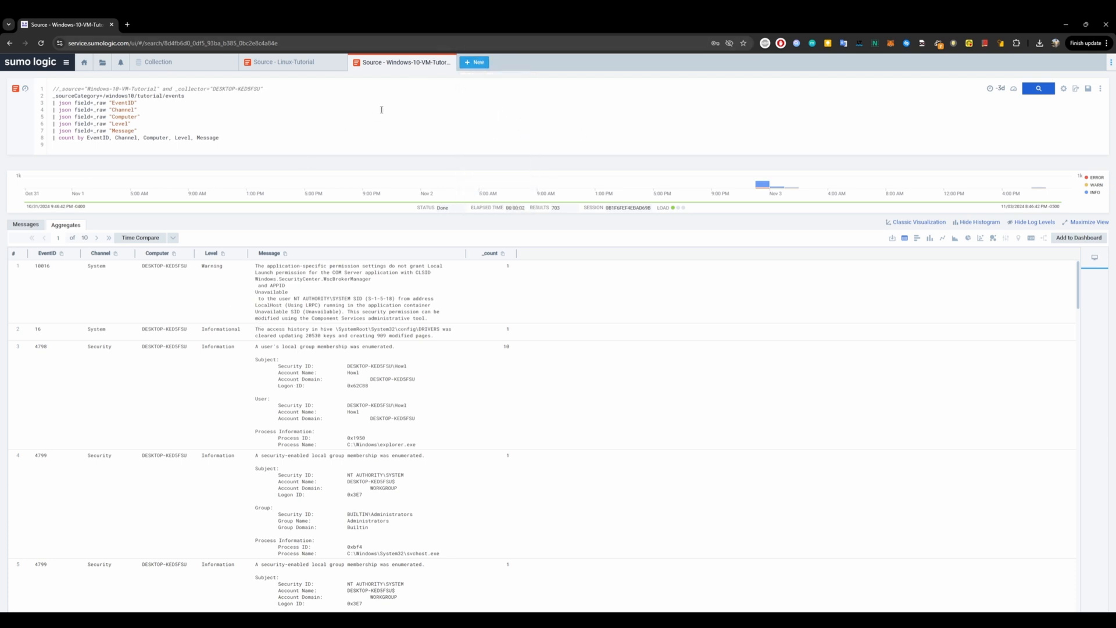
pyautogui.click(475, 64)
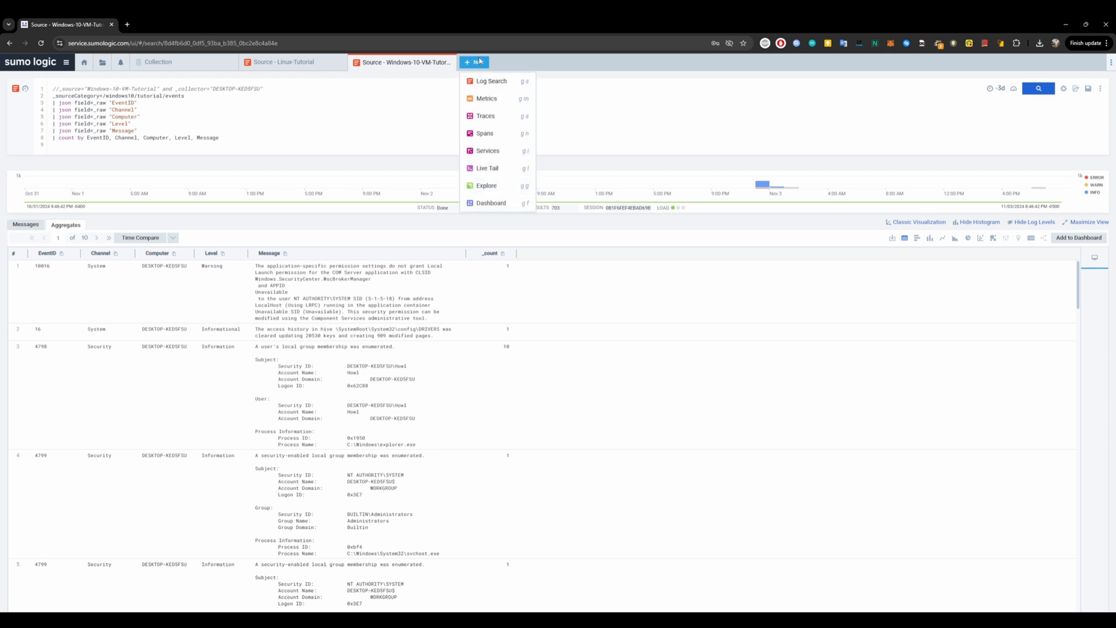
pyautogui.click(510, 208)
pyautogui.click(67, 83)
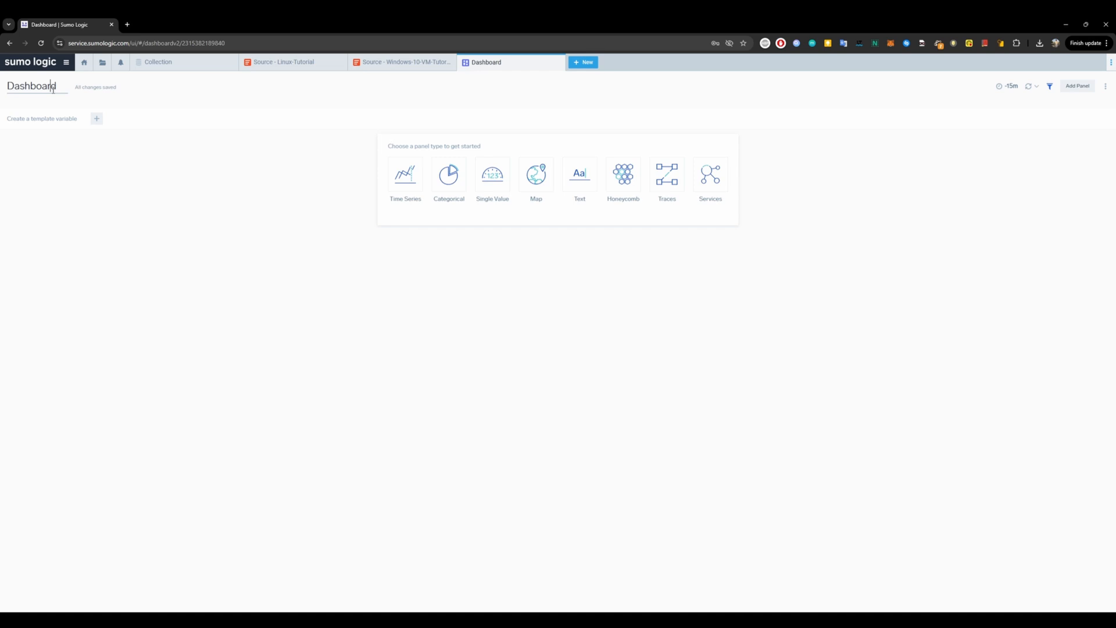
pyautogui.doubleClick(57, 93)
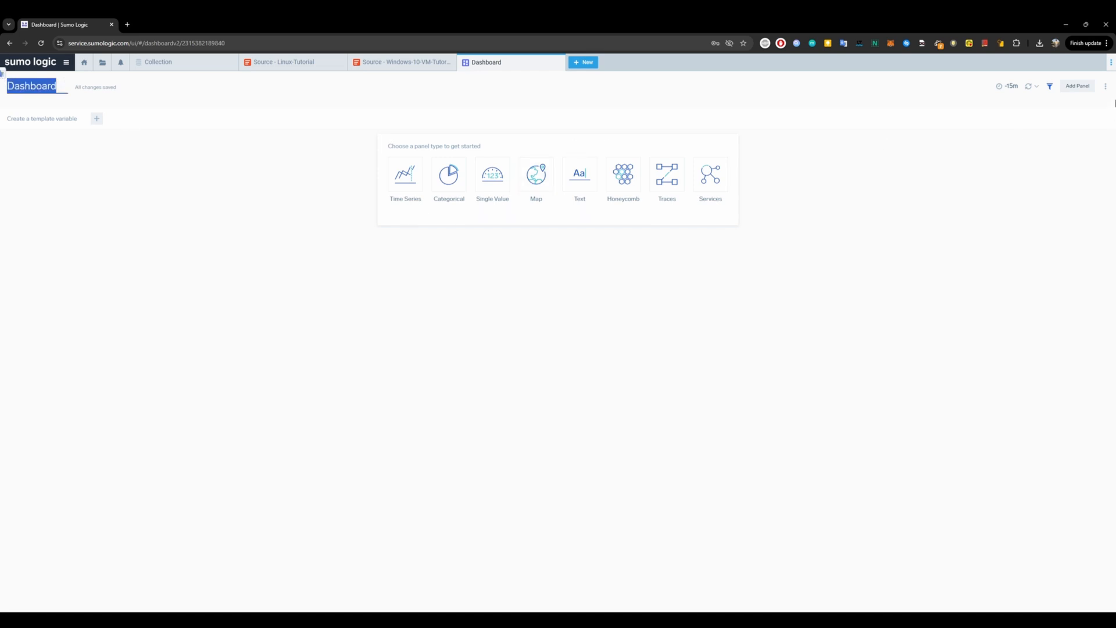
pyautogui.click(268, 114)
pyautogui.moveTo(57, 85); pyautogui.dragTo(5, 83)
pyautogui.write('Tu')
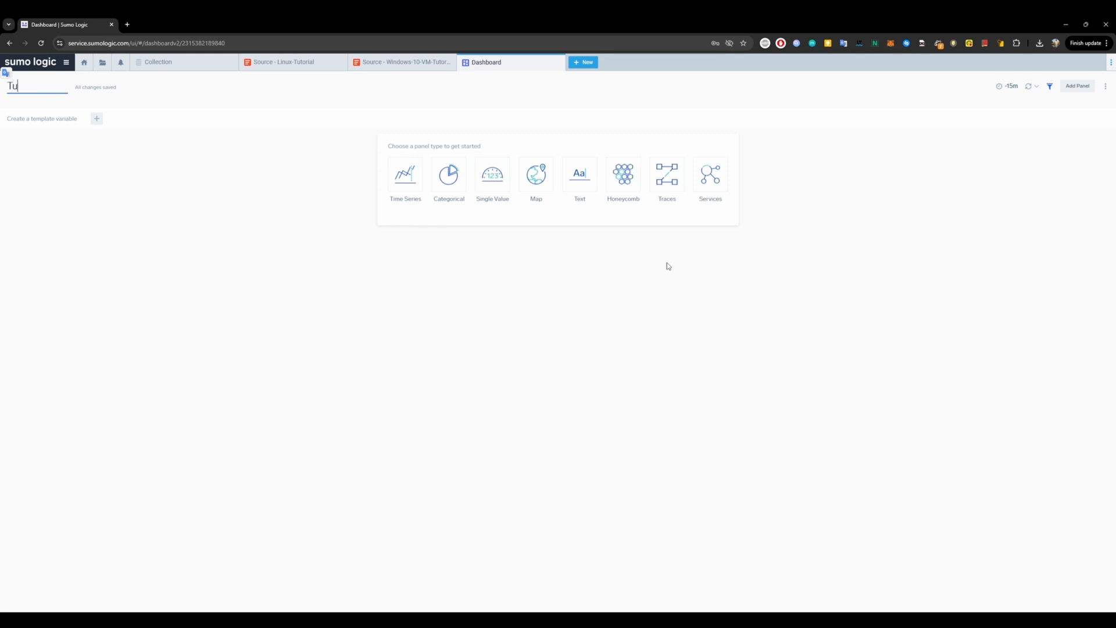
pyautogui.write('torial-Dash')
# Return to the Windows search tab and start adding the aggregates as a dashboard panel titled Event Aggregates.
pyautogui.click(401, 62)
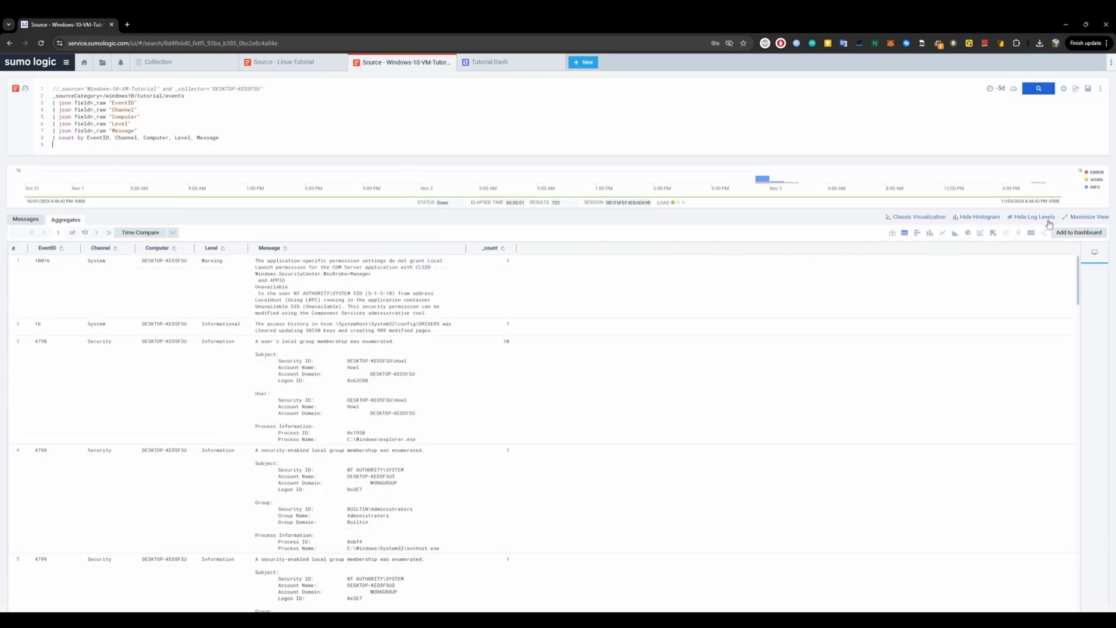
pyautogui.click(1073, 233)
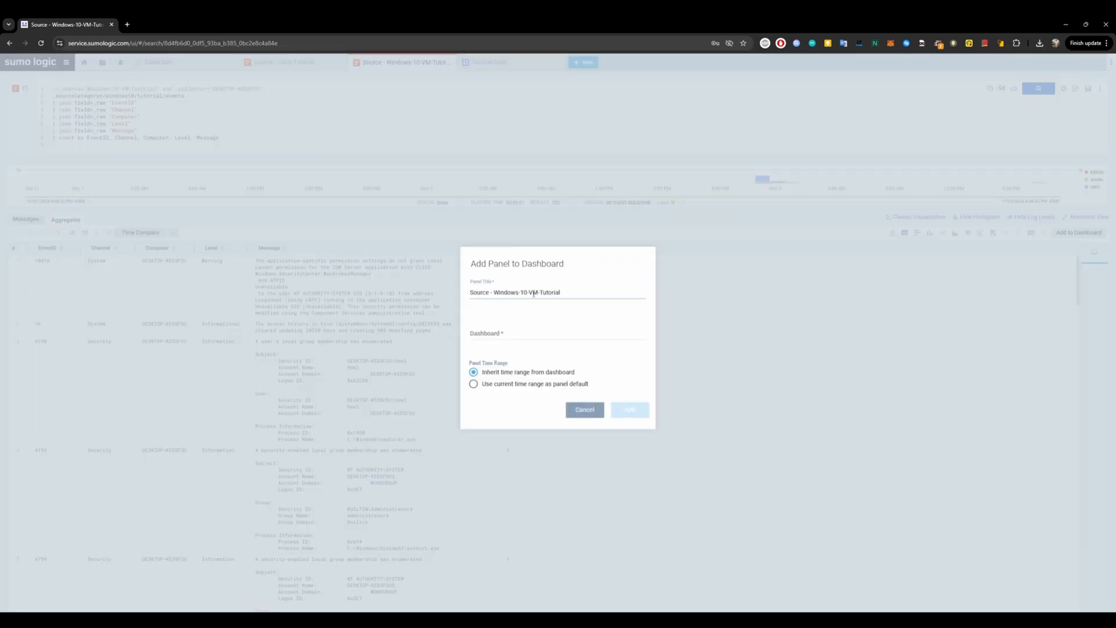
pyautogui.moveTo(571, 294); pyautogui.dragTo(442, 289)
pyautogui.write('Evnet')
pyautogui.doubleClick(474, 293)
pyautogui.write('Event Aggregates')
# Choose Tutorial-Dash as the target dashboard and add the Event Aggregates panel, inheriting the dashboard's time range.
pyautogui.click(517, 340)
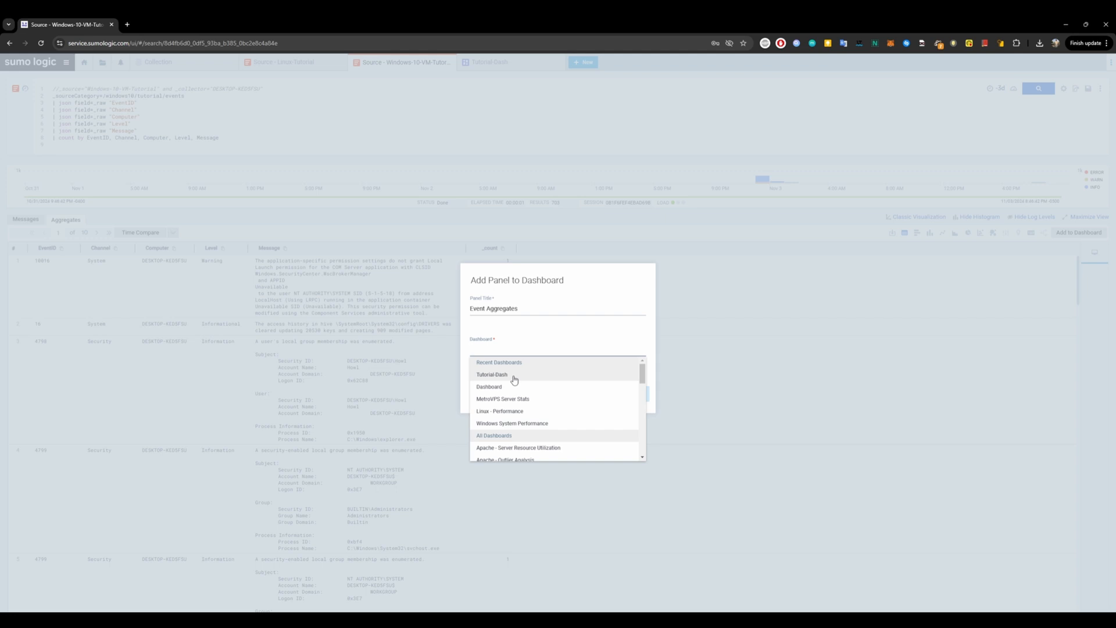
pyautogui.click(477, 347)
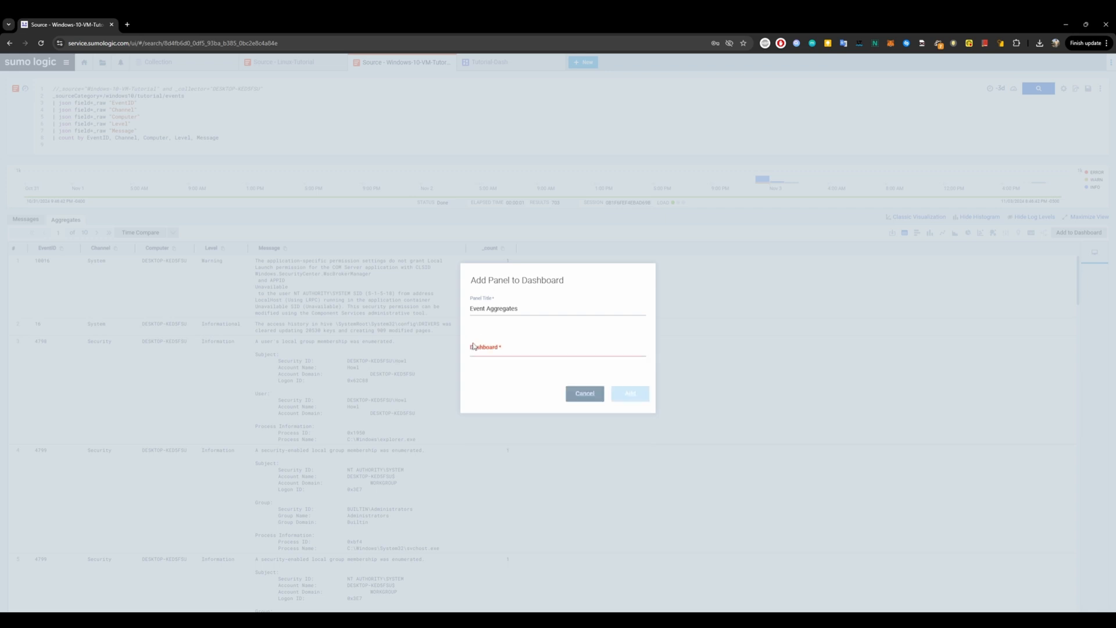
pyautogui.click(478, 347)
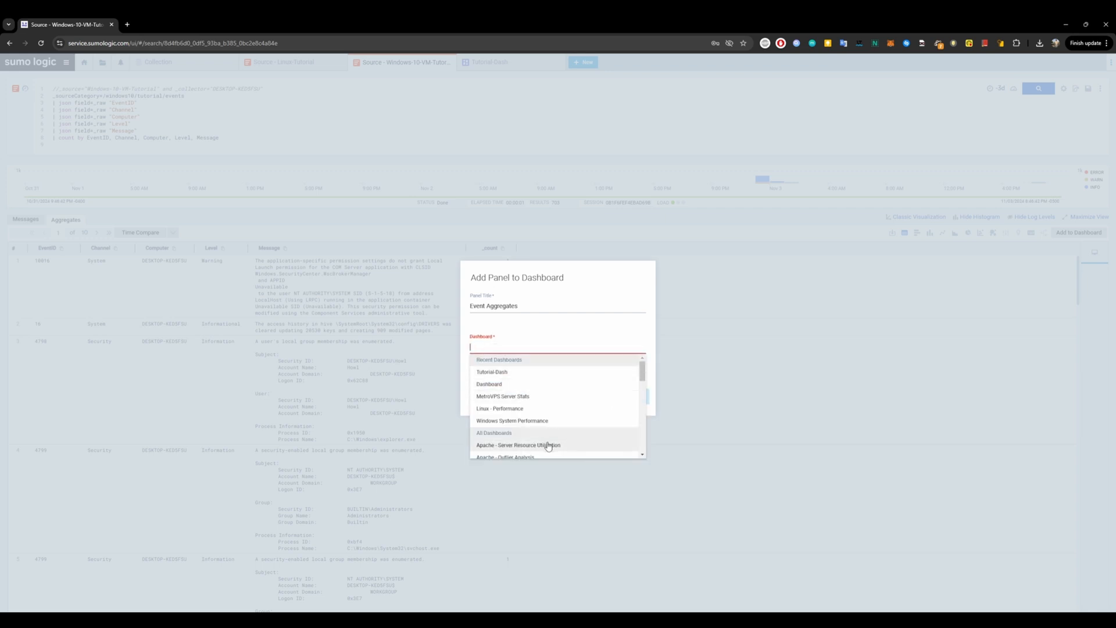
pyautogui.scroll(-3, 547, 448)
pyautogui.scroll(3, 548, 447)
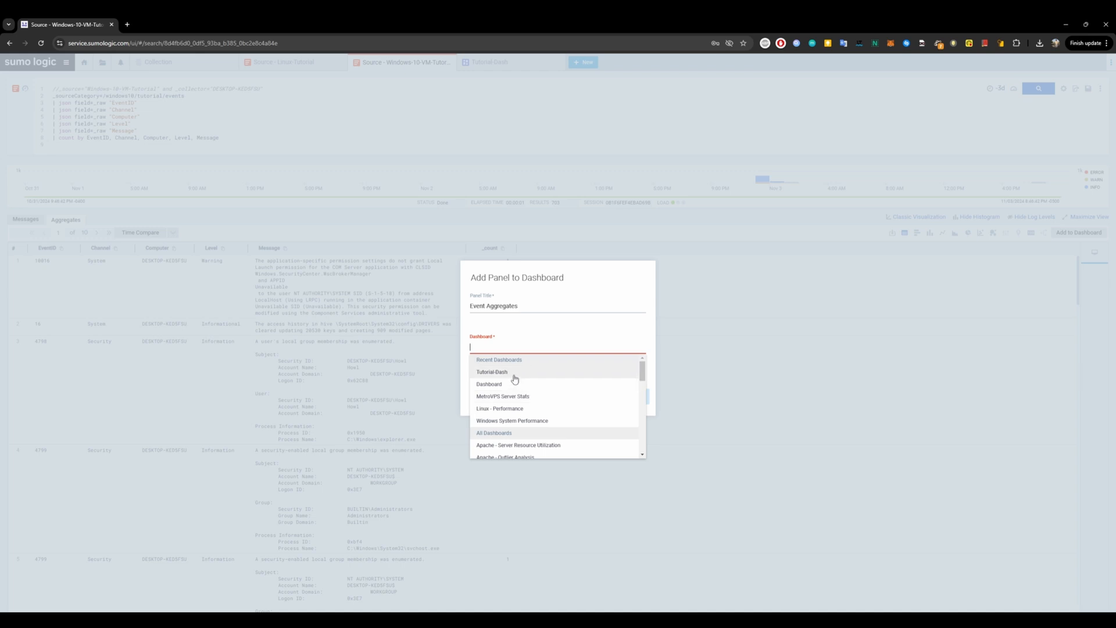
pyautogui.click(481, 372)
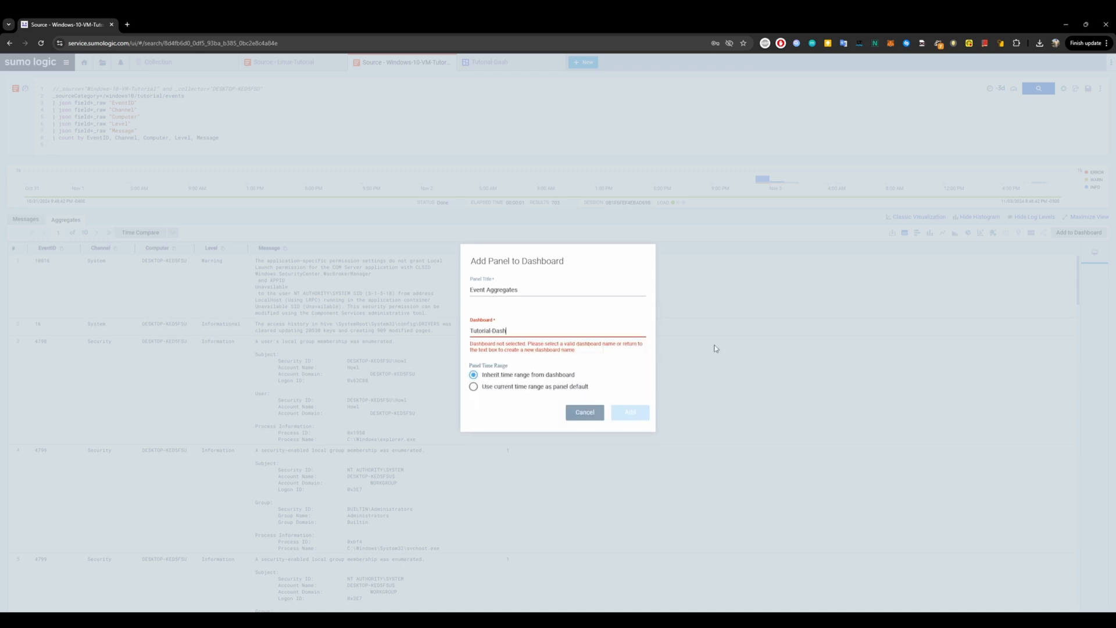
pyautogui.doubleClick(472, 368)
pyautogui.click(514, 363)
pyautogui.moveTo(514, 362); pyautogui.dragTo(466, 364)
pyautogui.click(612, 358)
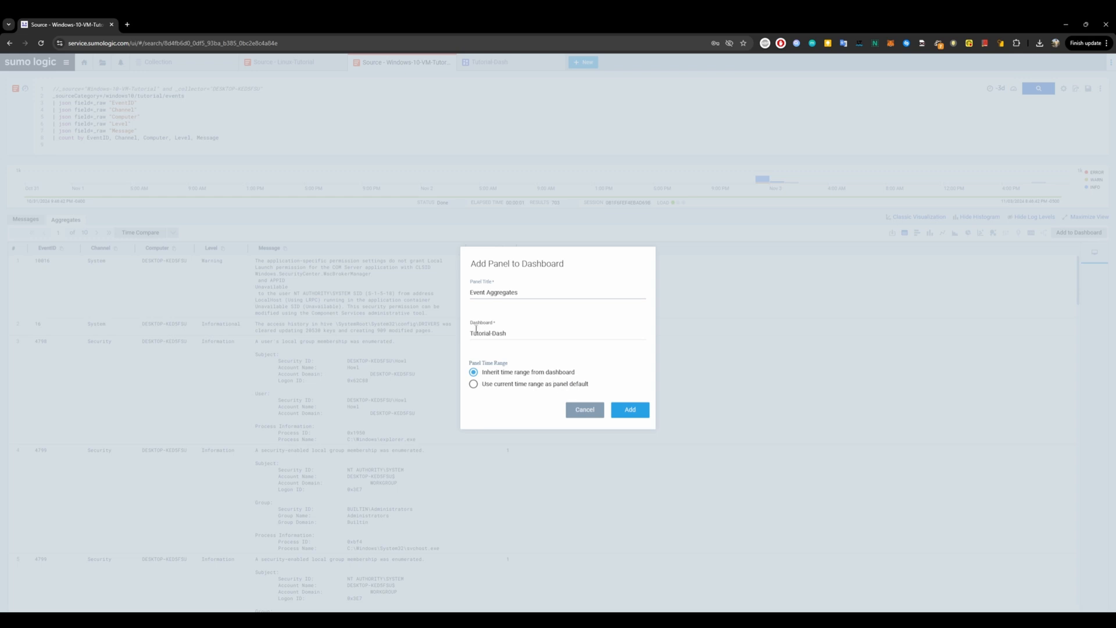
pyautogui.click(631, 413)
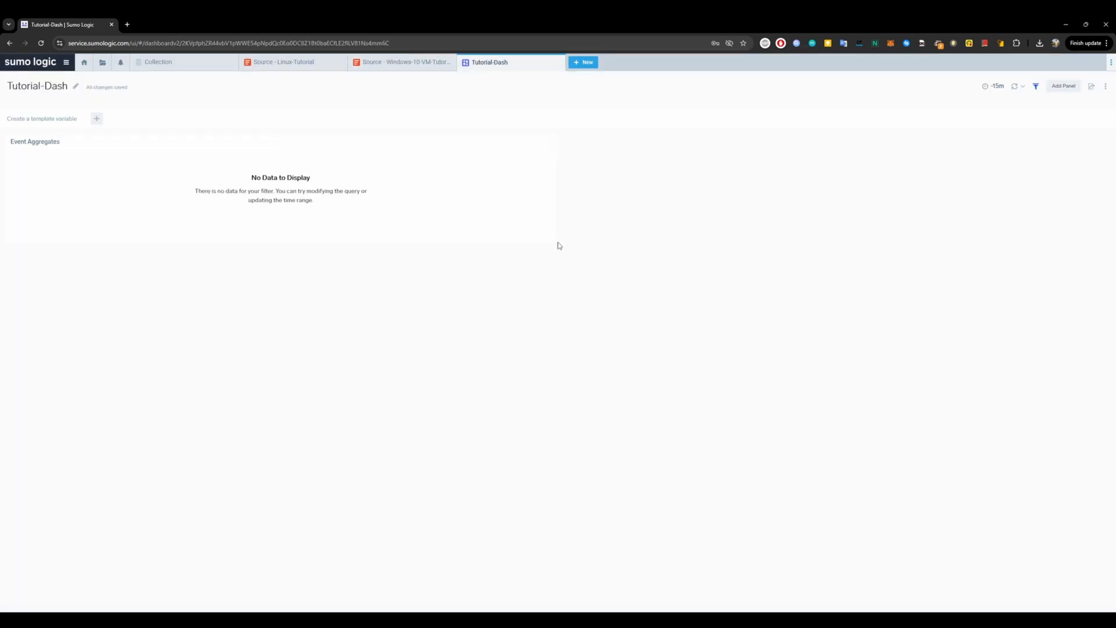
# Enlarge the Event Aggregates panel on the dashboard and set its time range to Last 3 Days.
pyautogui.moveTo(554, 242); pyautogui.dragTo(572, 373)
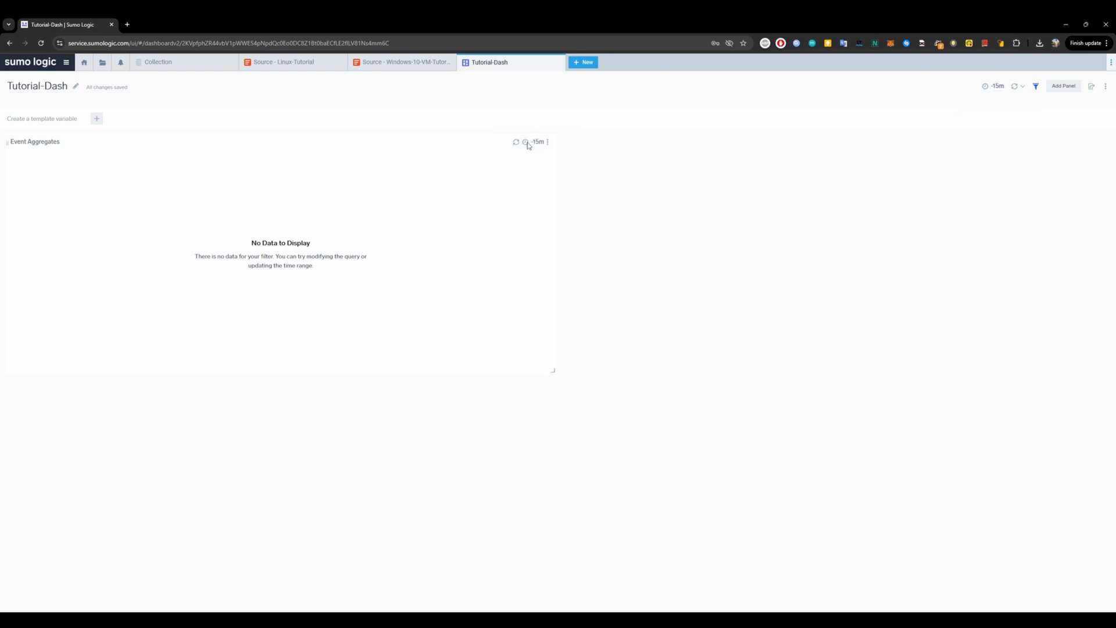
pyautogui.click(535, 142)
pyautogui.click(791, 155)
pyautogui.click(534, 143)
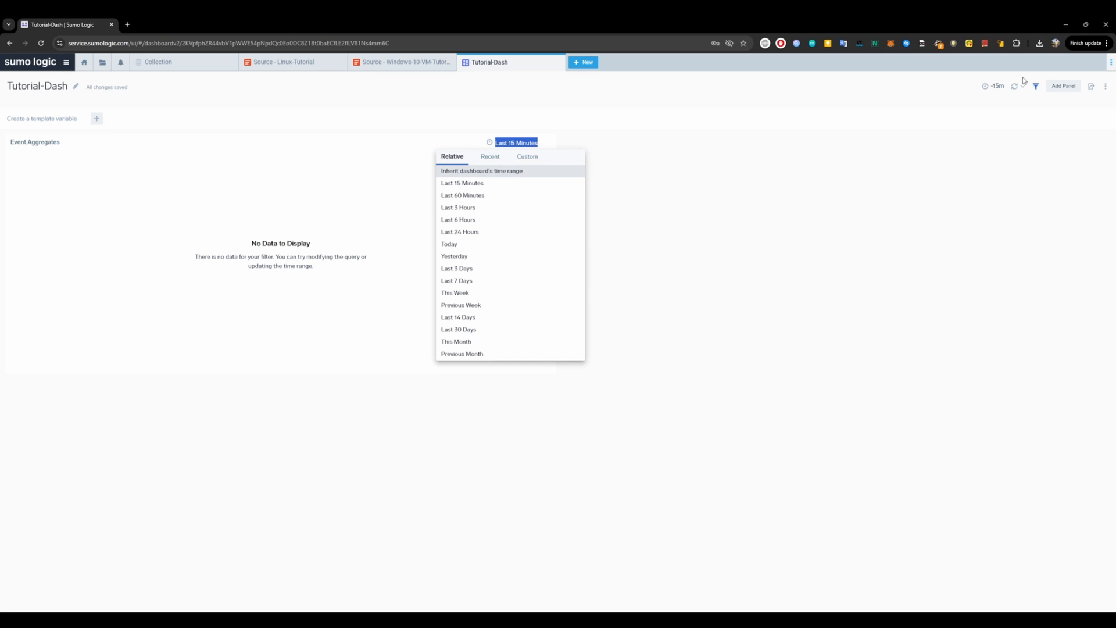
pyautogui.click(1004, 85)
pyautogui.click(1003, 86)
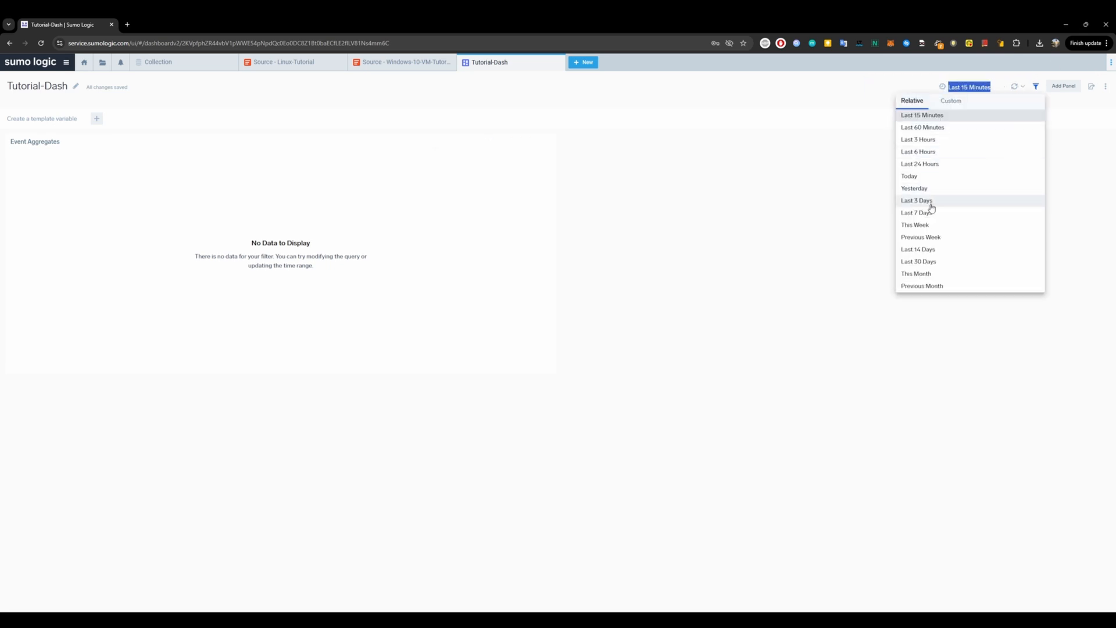
pyautogui.click(535, 141)
pyautogui.click(535, 142)
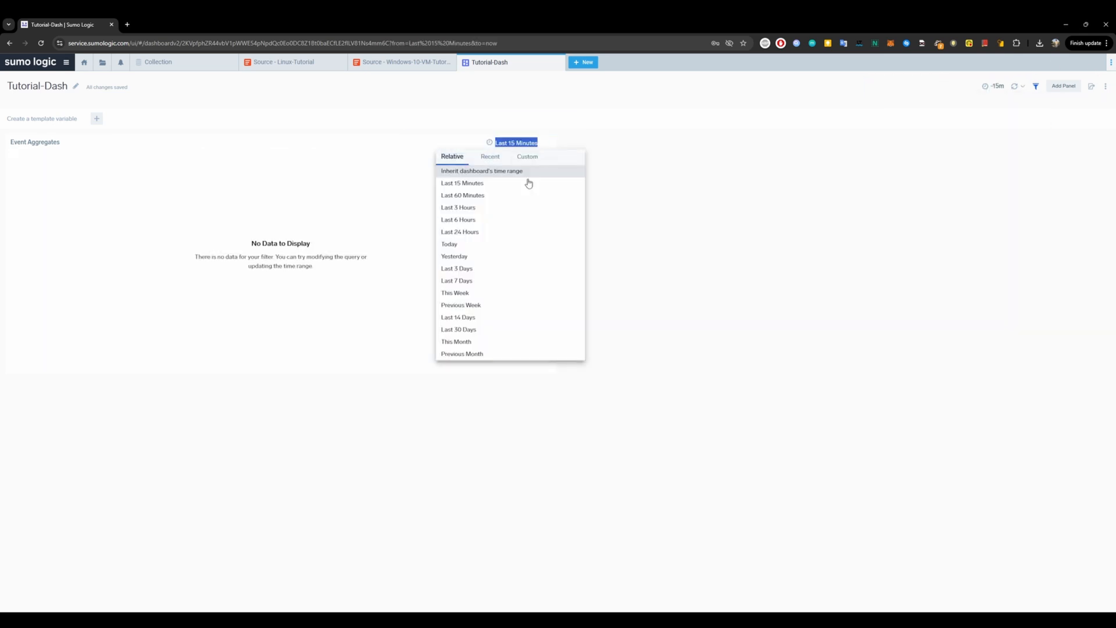
pyautogui.click(486, 270)
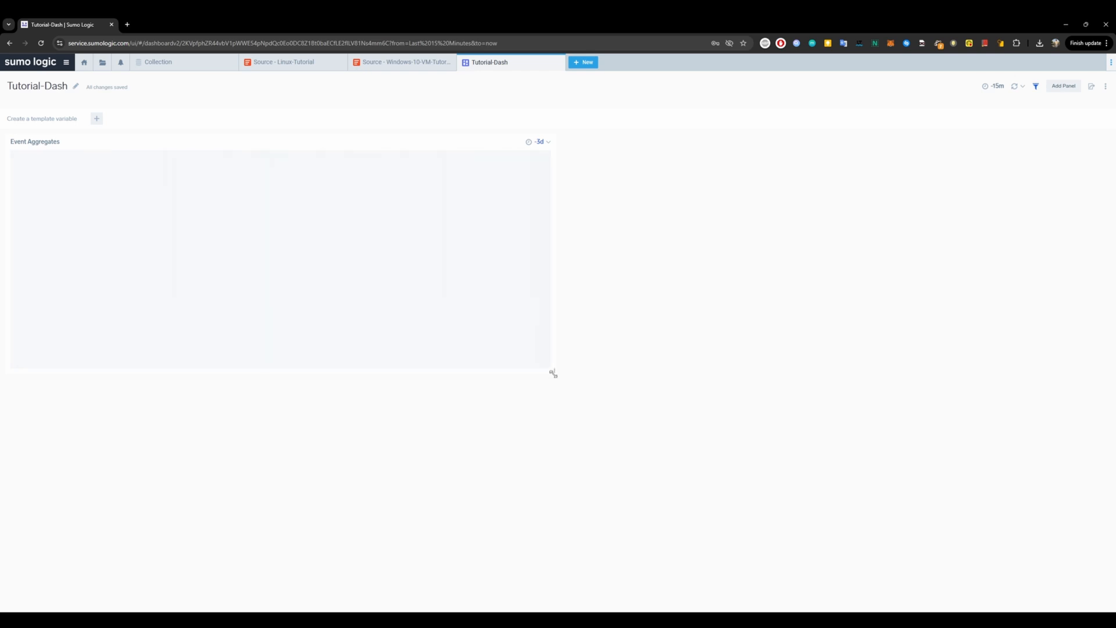
pyautogui.moveTo(552, 374); pyautogui.dragTo(558, 411)
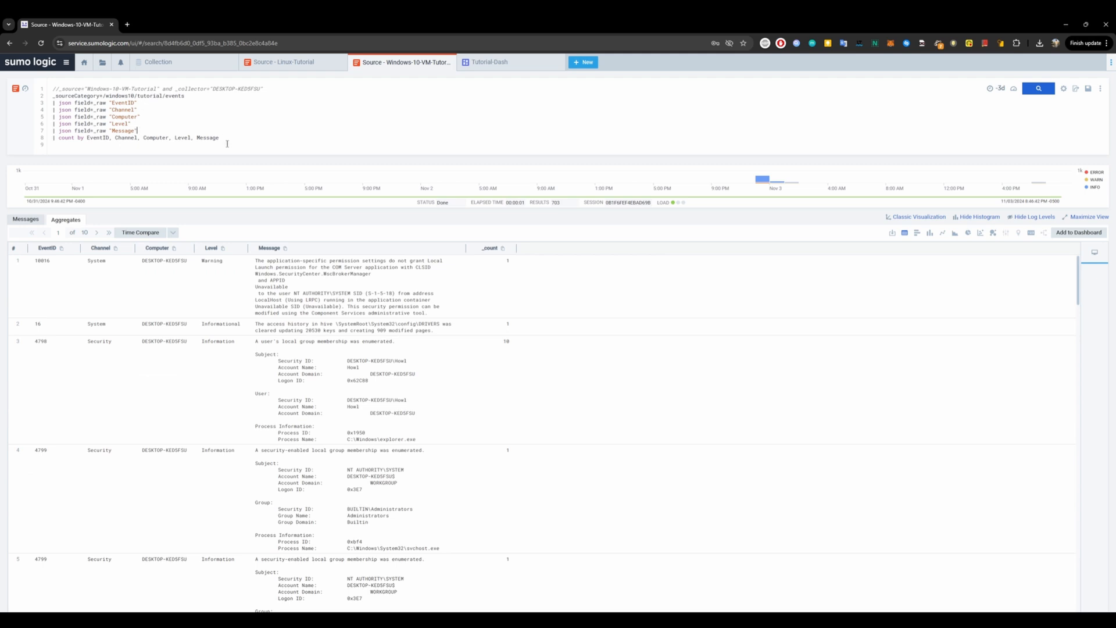
# Edit the query to count by EventID only and rerun the search.
pyautogui.moveTo(227, 143); pyautogui.dragTo(127, 138)
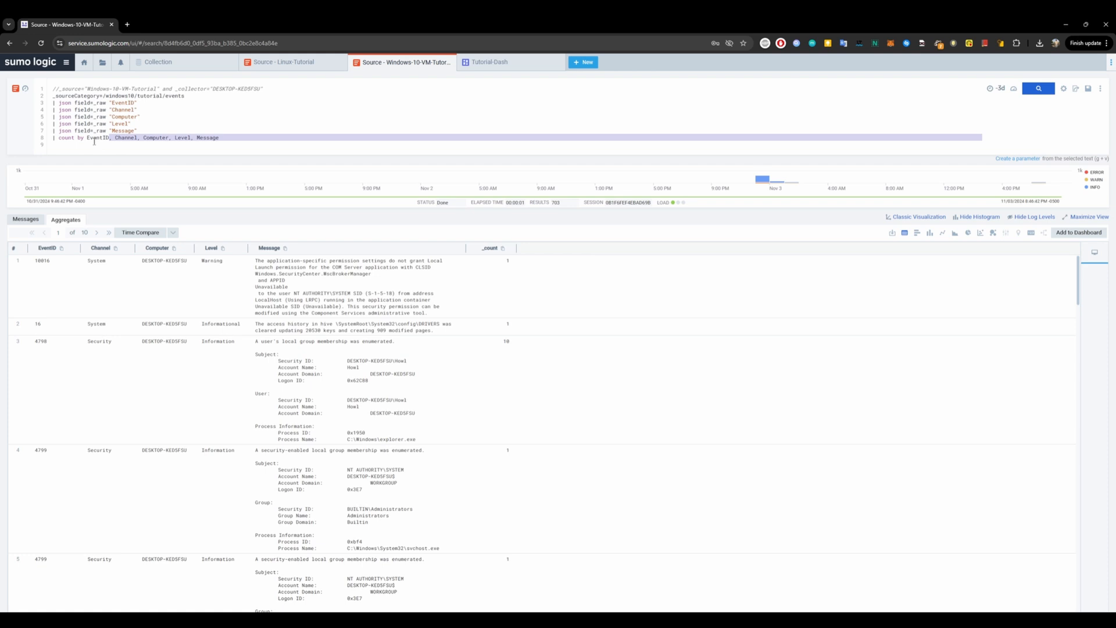
pyautogui.press('BackSpace')
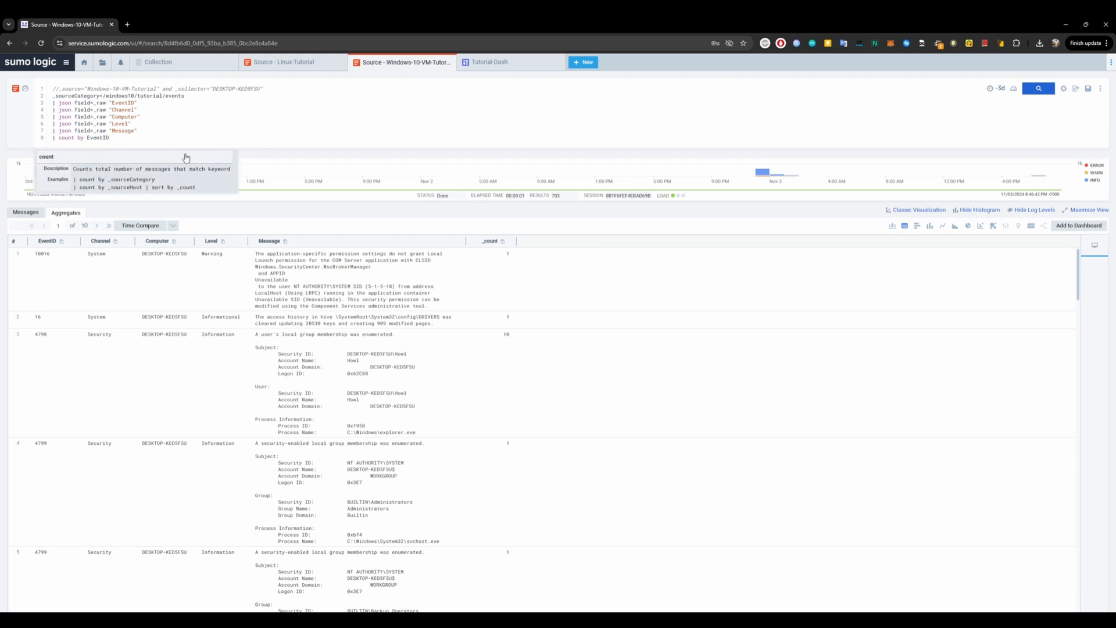
pyautogui.press('Return')
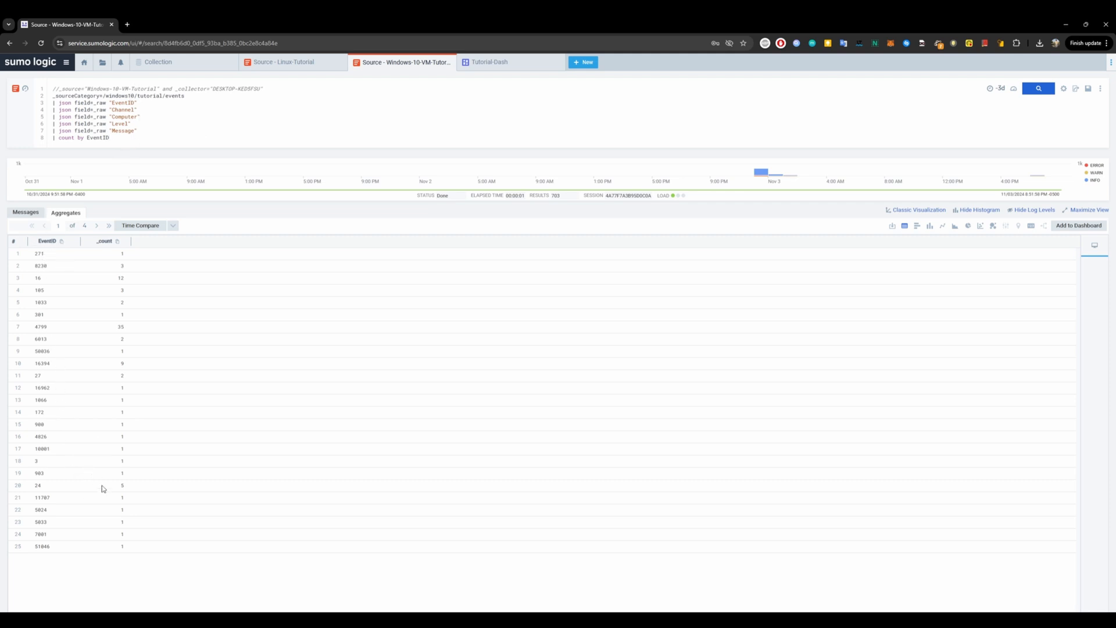
# Display the EventID counts as a pie chart and toggle legend entries to isolate and restore slices.
pyautogui.click(969, 226)
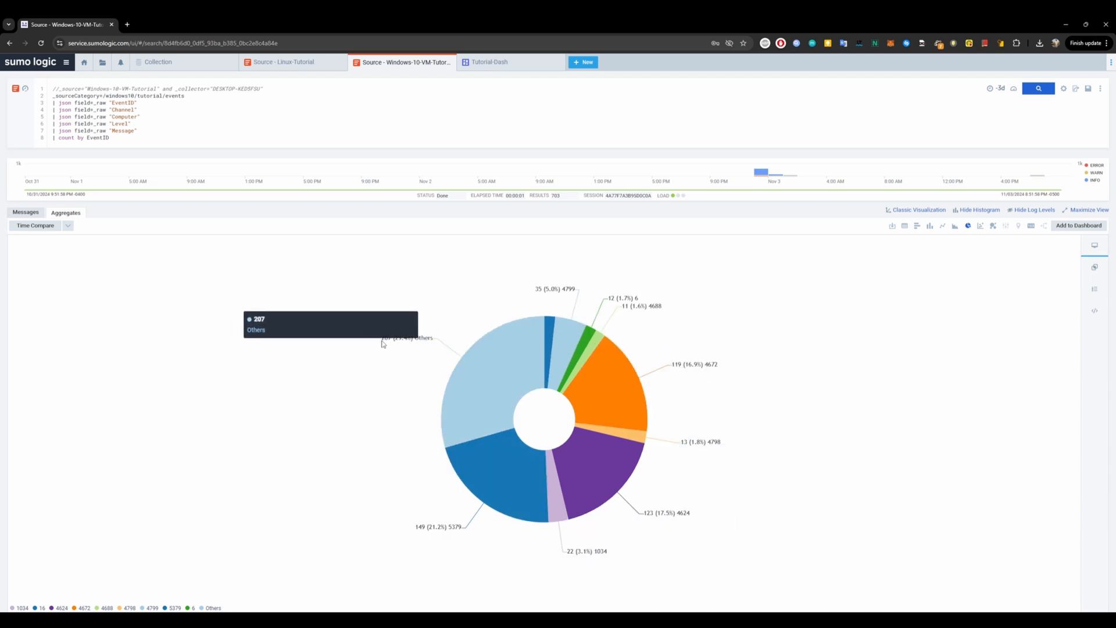
pyautogui.doubleClick(209, 608)
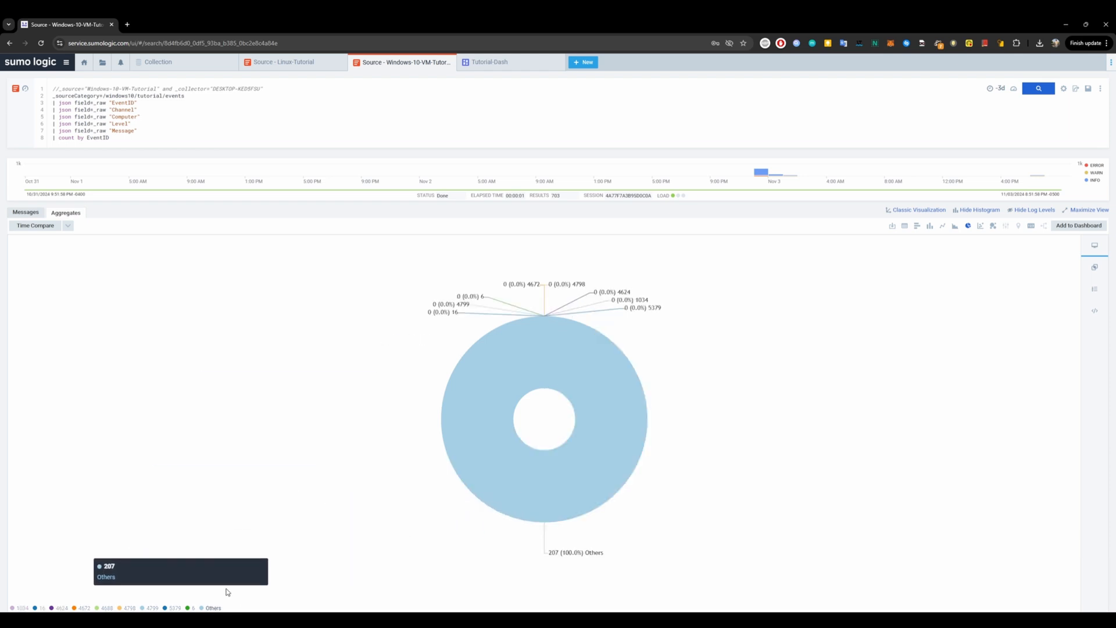
pyautogui.doubleClick(23, 608)
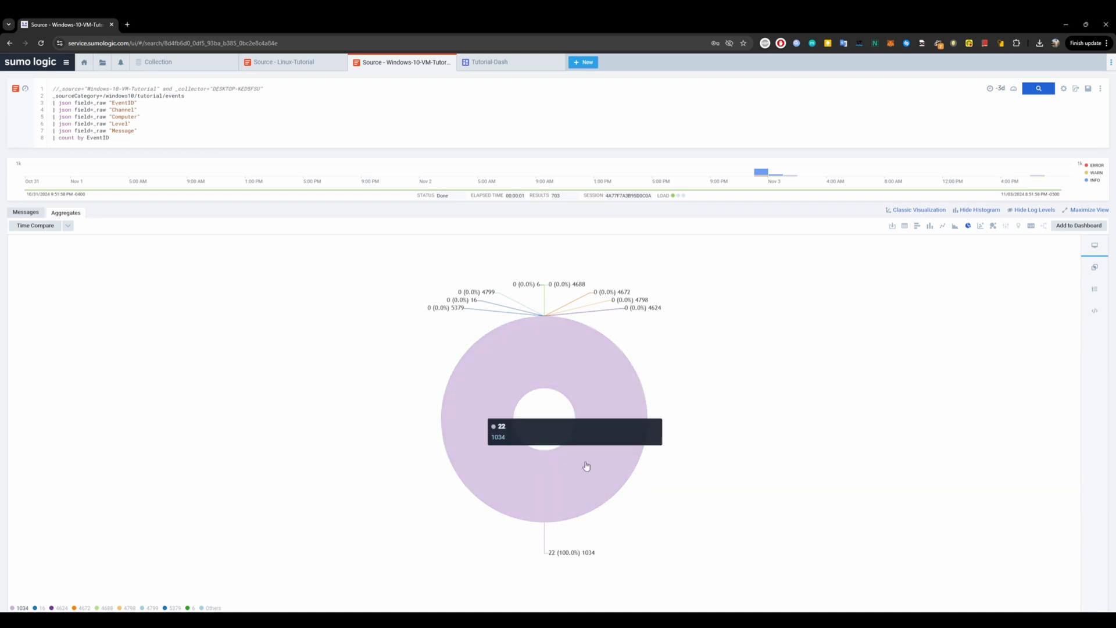
pyautogui.doubleClick(21, 608)
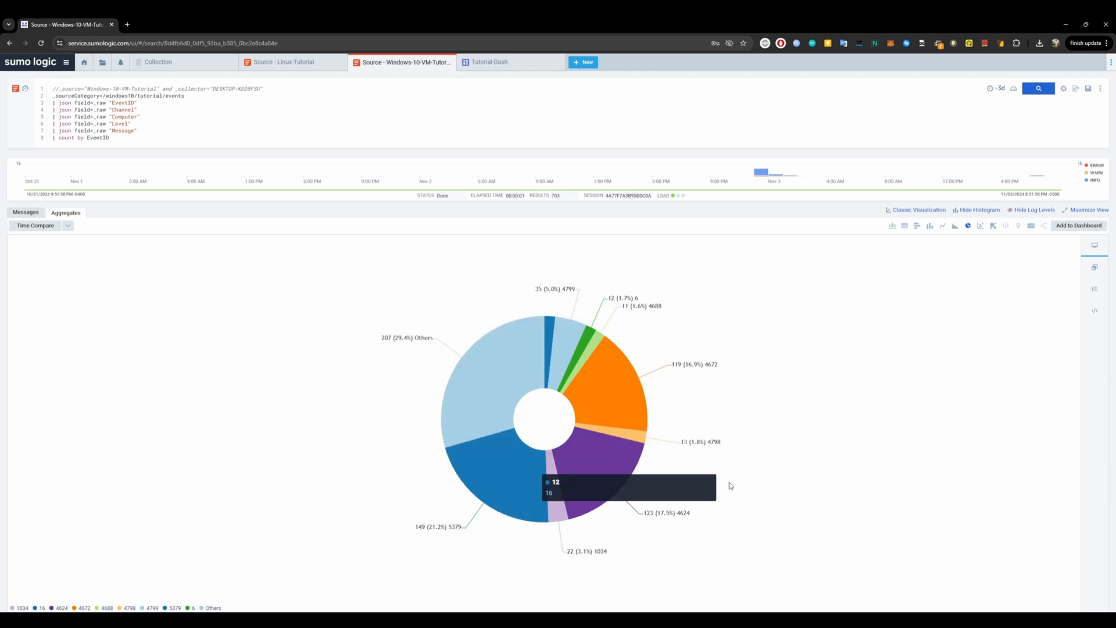
# Add the pie chart to Tutorial-Dash as a panel titled EventID, using the current time range as its default.
pyautogui.click(1085, 226)
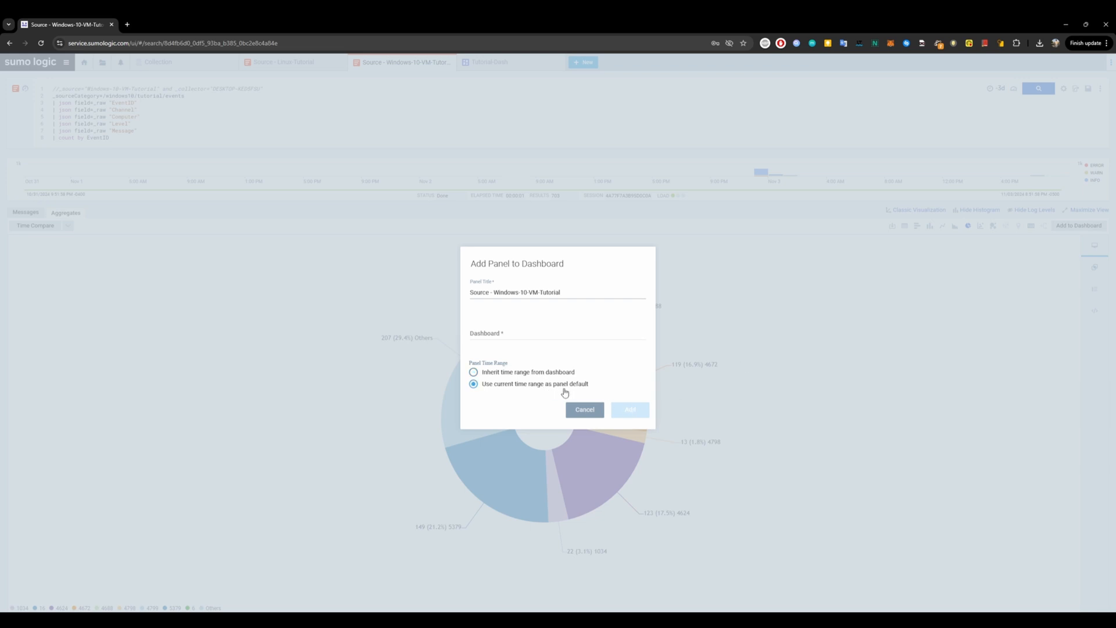
pyautogui.click(541, 327)
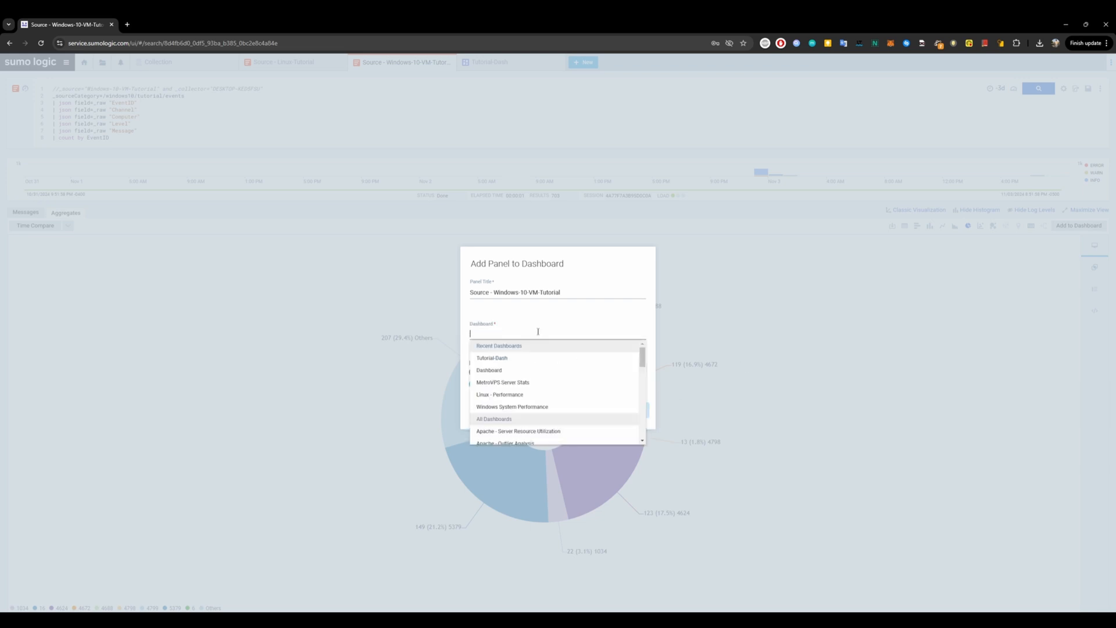
pyautogui.click(531, 360)
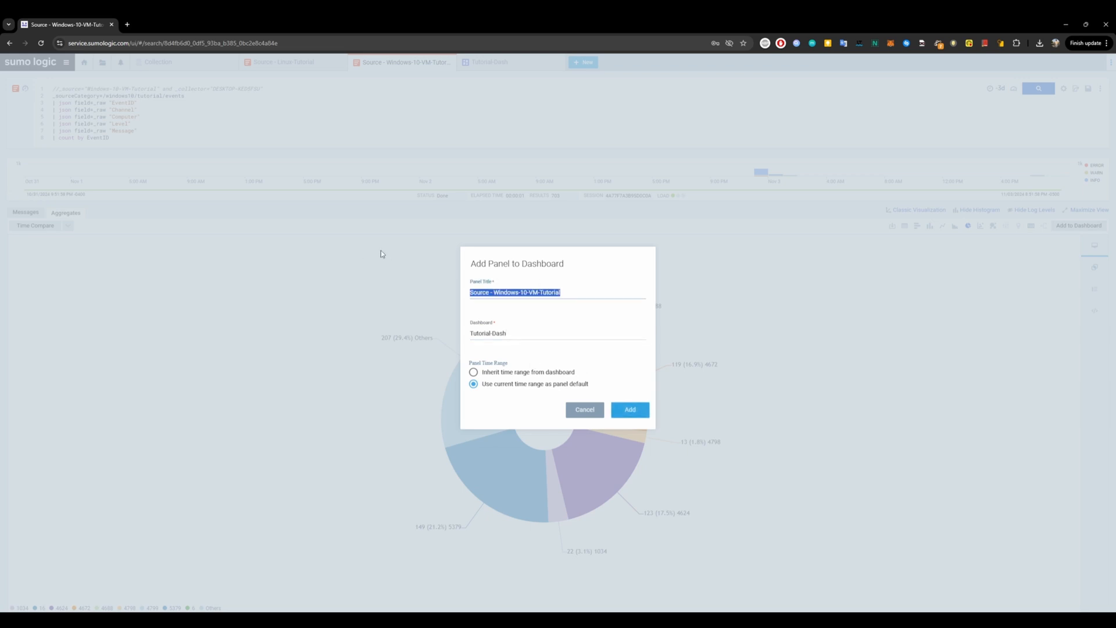
pyautogui.write('Even')
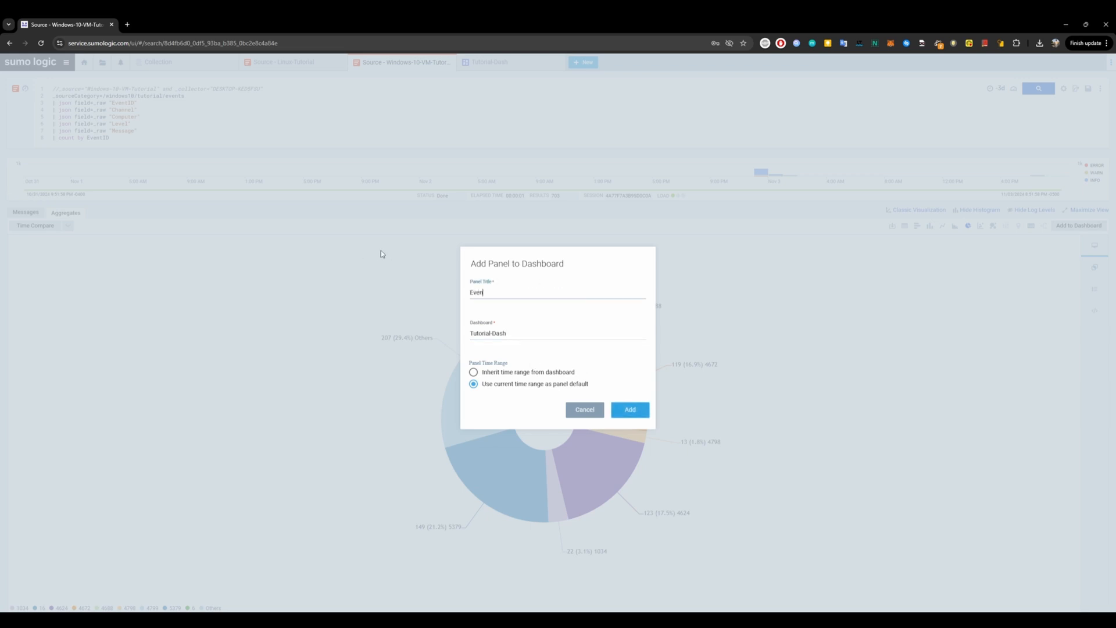
pyautogui.write('tID')
pyautogui.click(630, 410)
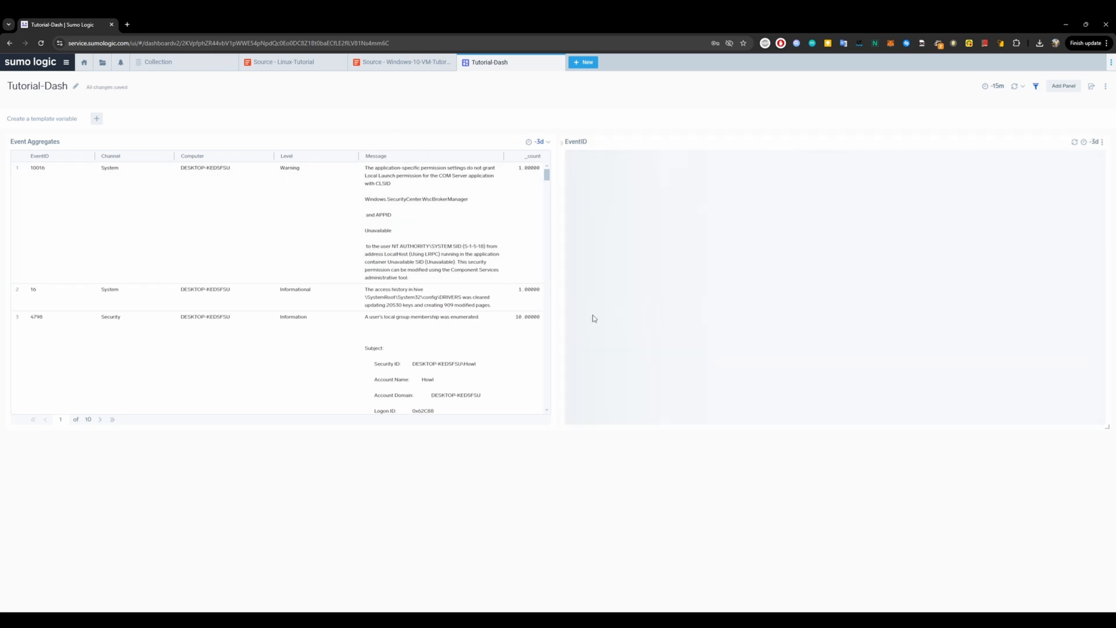
# Scroll through the rows of the Event Aggregates panel on the dashboard.
pyautogui.scroll(-10, 401, 369)
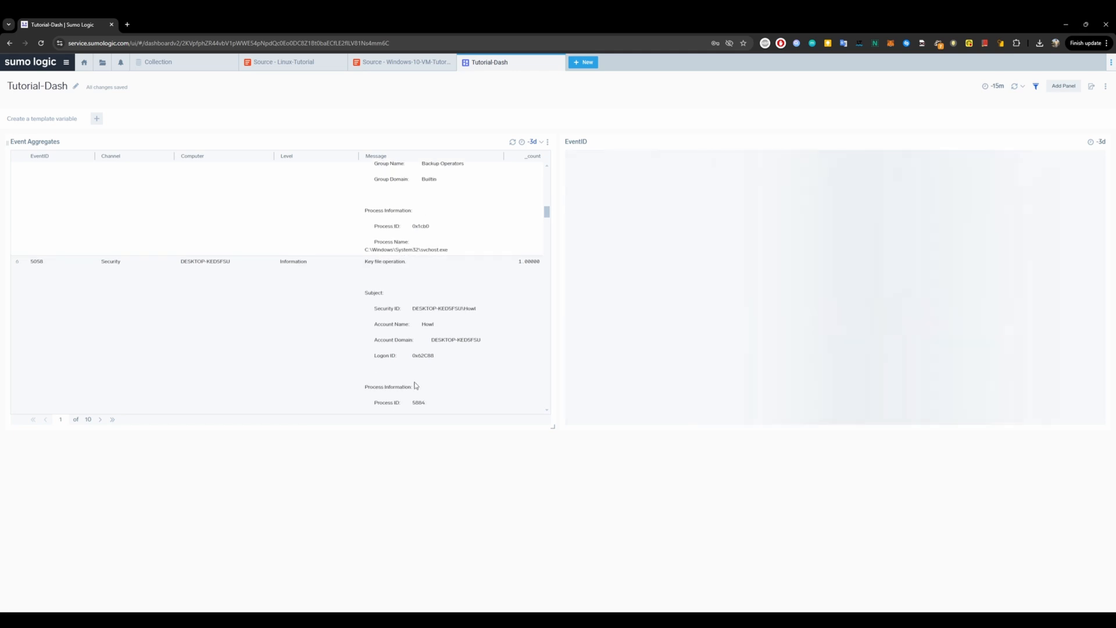
pyautogui.scroll(10, 415, 385)
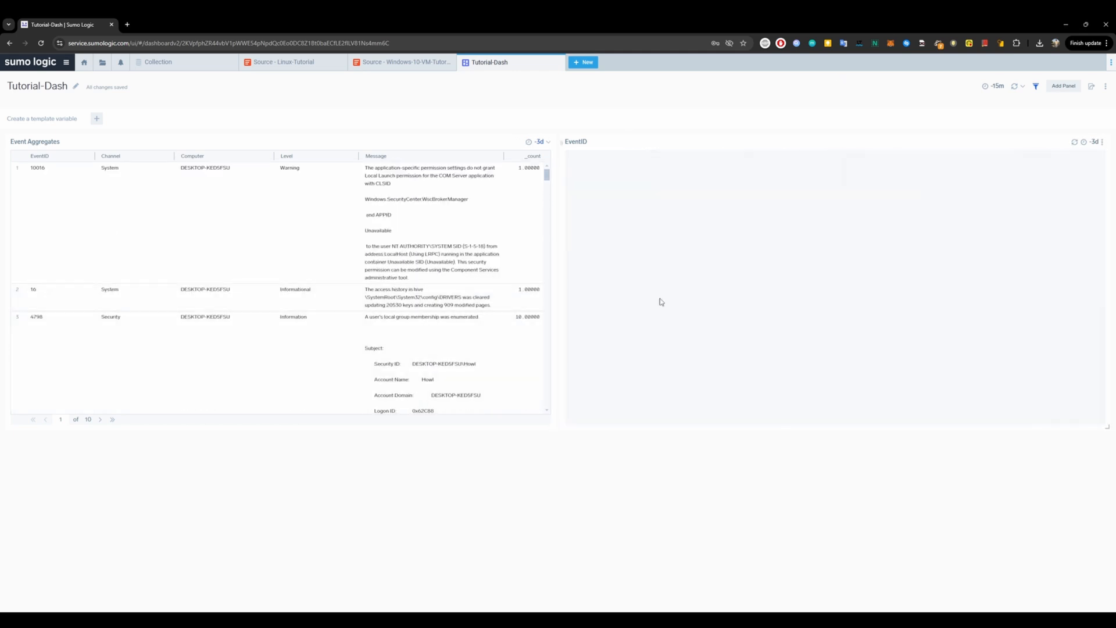